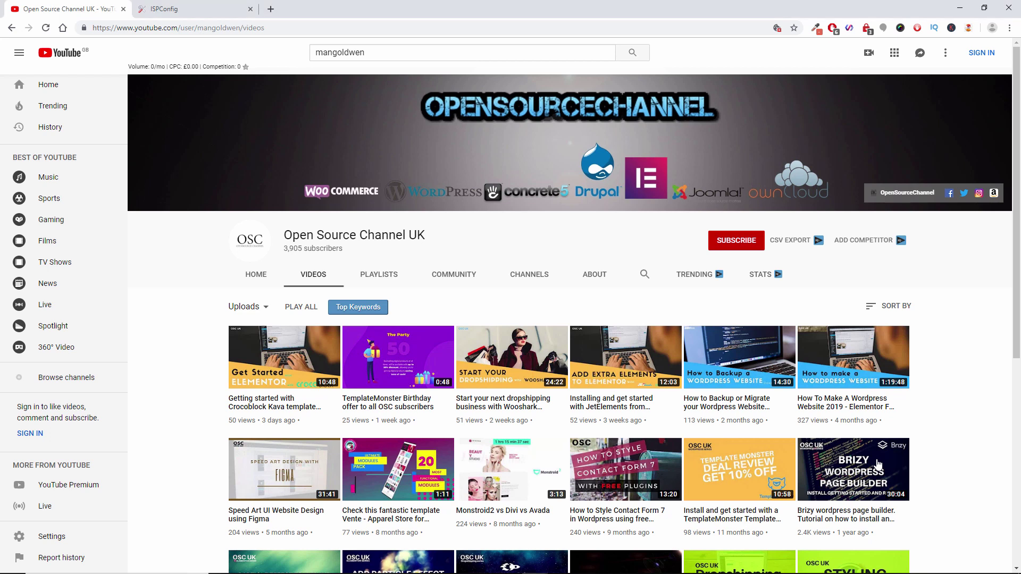
Step: Bring the incognito Chrome window with the ICOnyx site to the front
key("alt+Tab")
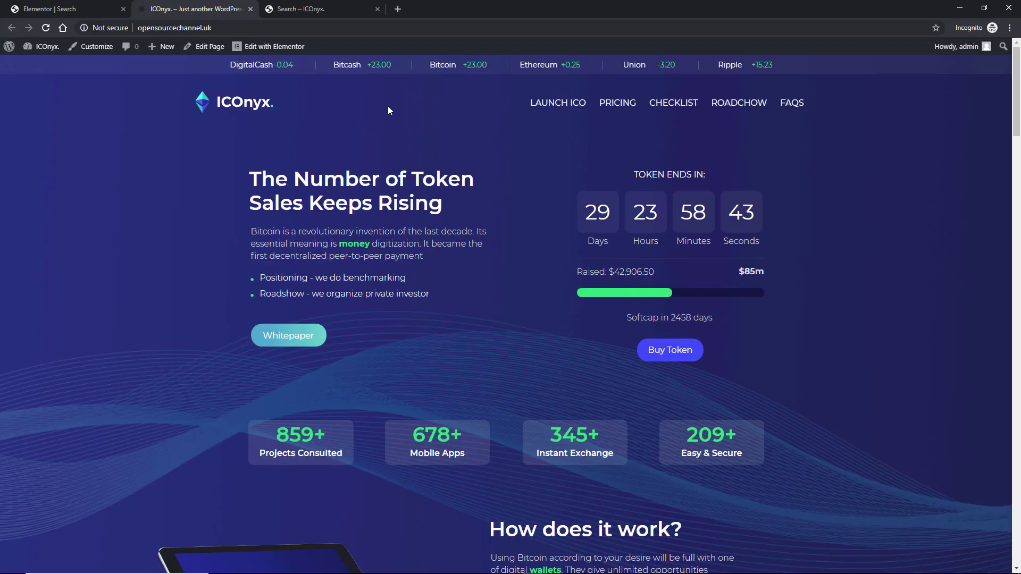
Step: Go from the live ICOnyx site to the admin dashboard's Plugins > Add New page
left_click(15, 10)
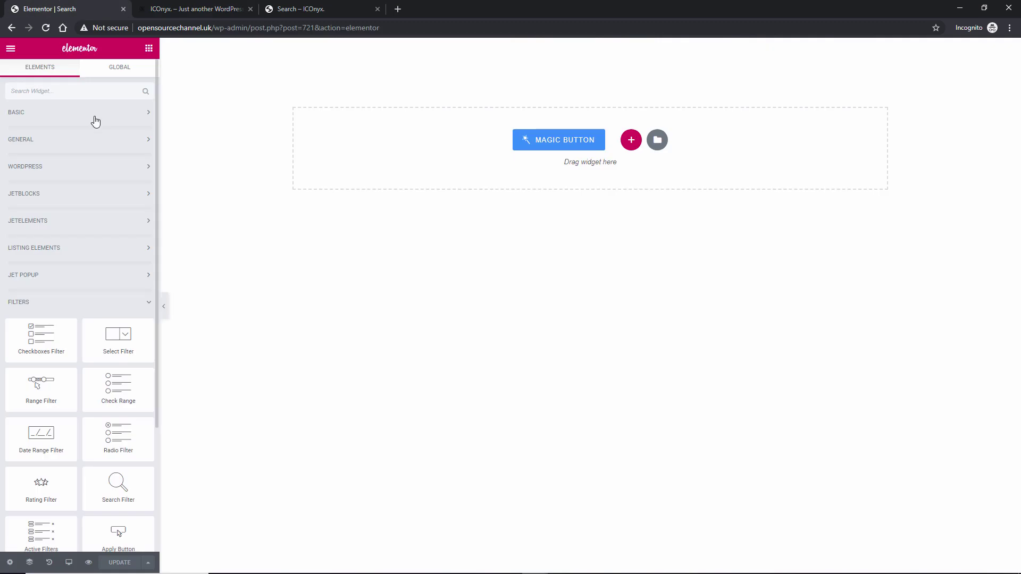
left_click(196, 10)
mouse_move(51, 48)
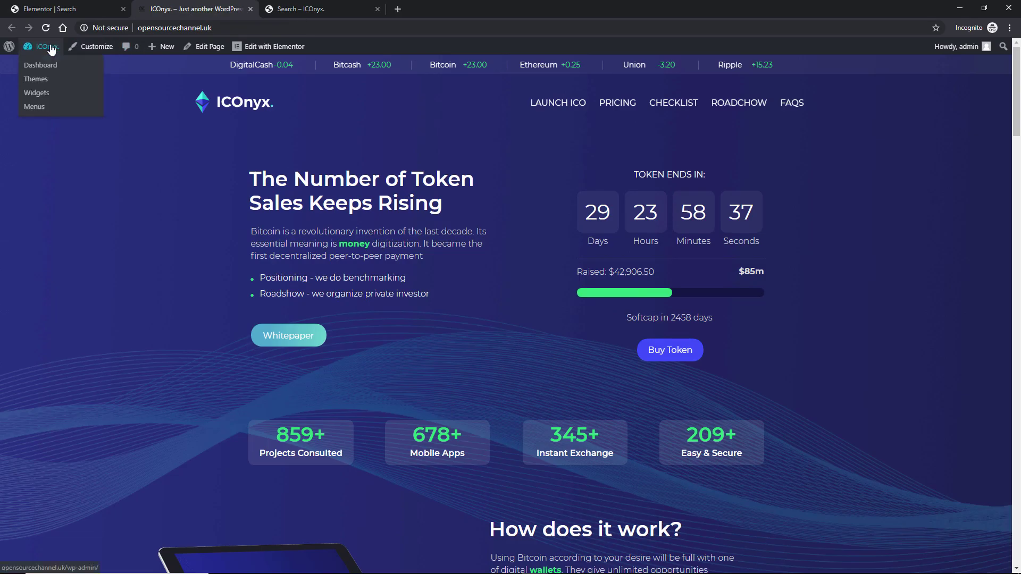
left_click(44, 65)
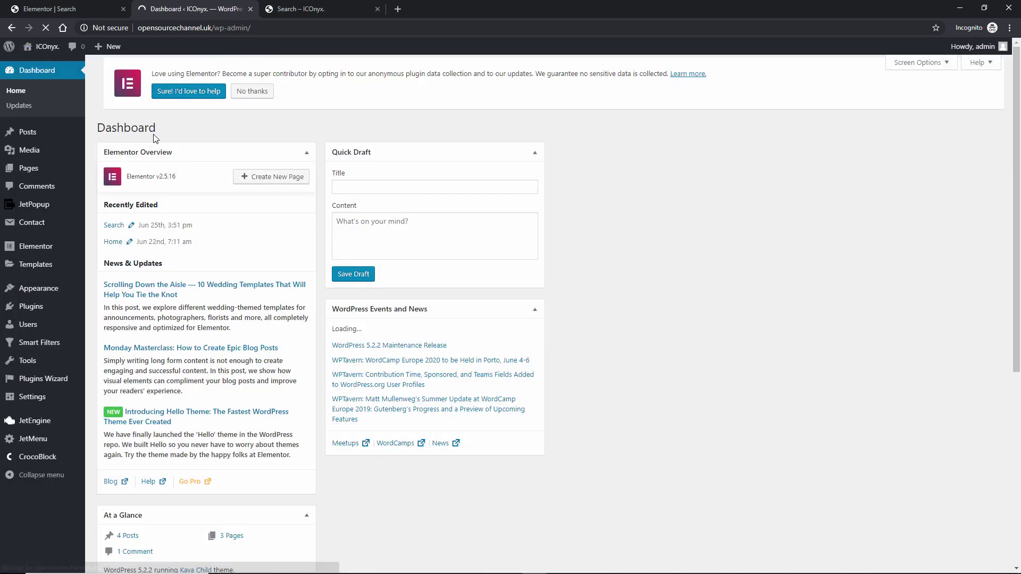
mouse_move(20, 312)
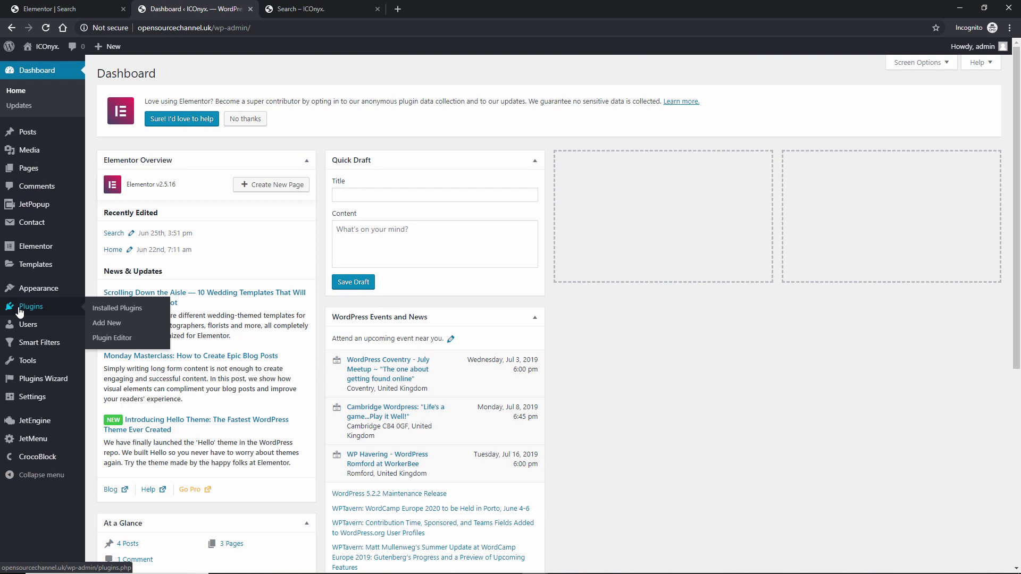
left_click(106, 327)
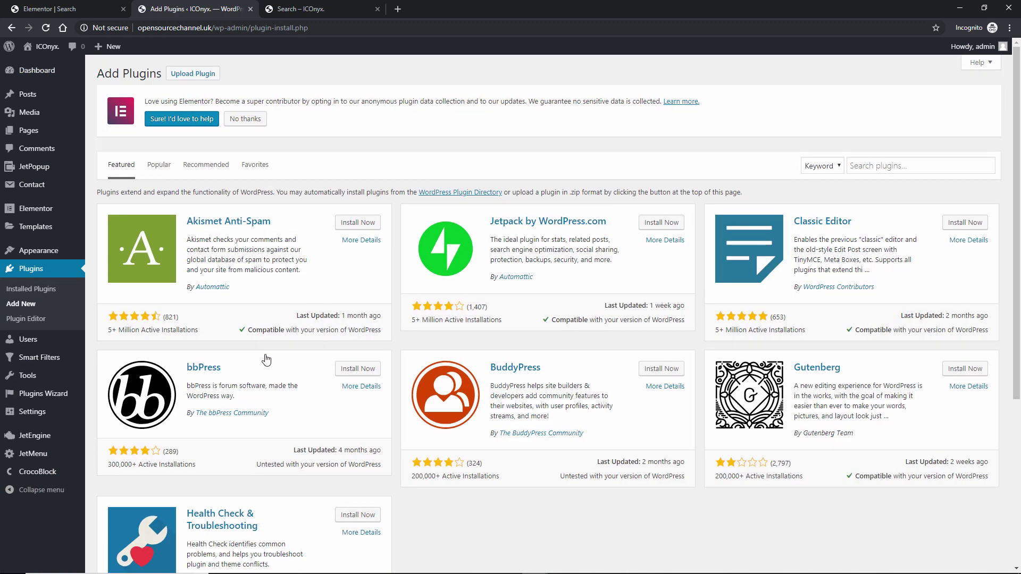
Step: Choose jet-search.zip from the CROCOBLOCK folder in the Upload Plugin form
left_click(192, 74)
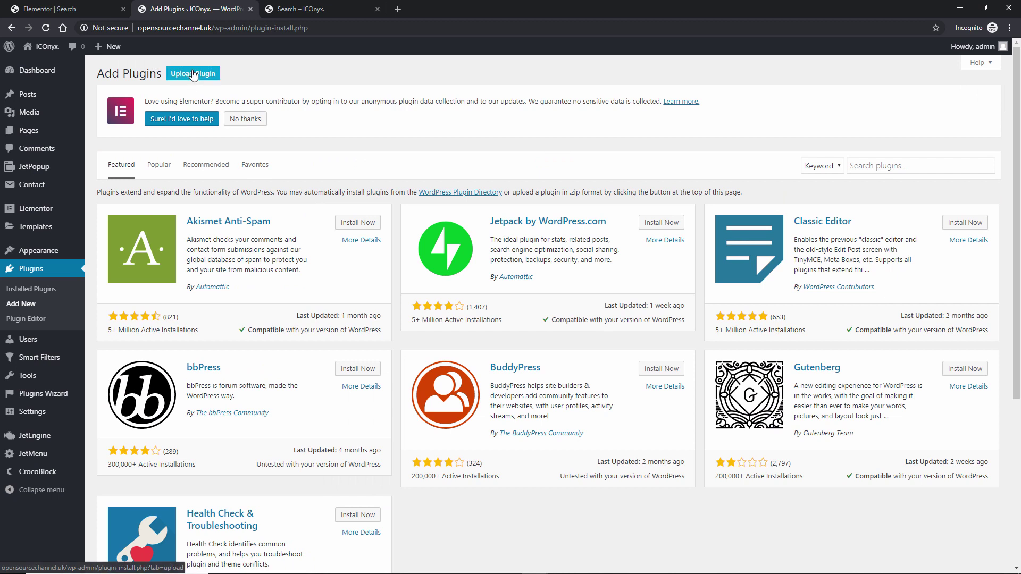
left_click(470, 234)
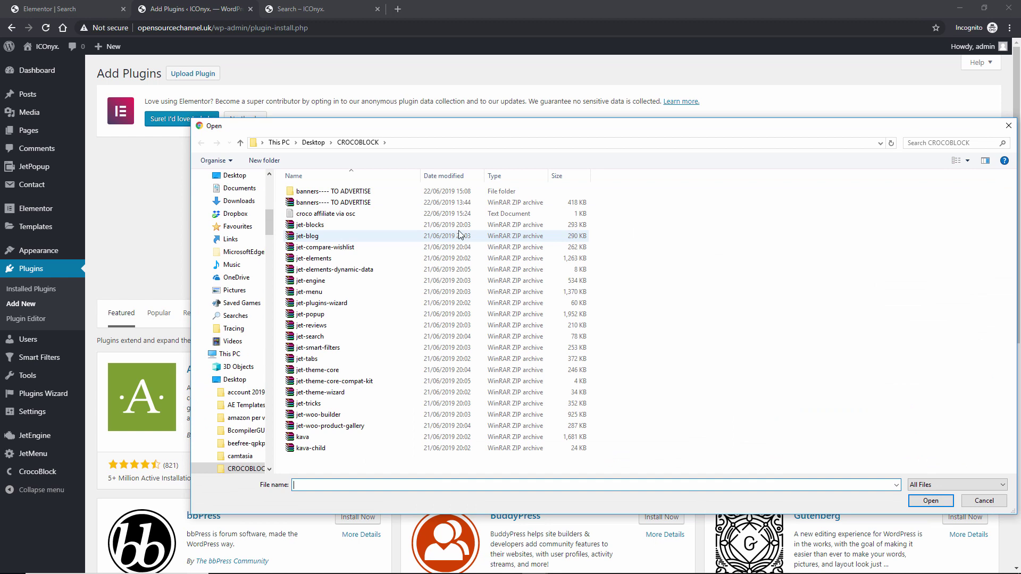
left_click(320, 340)
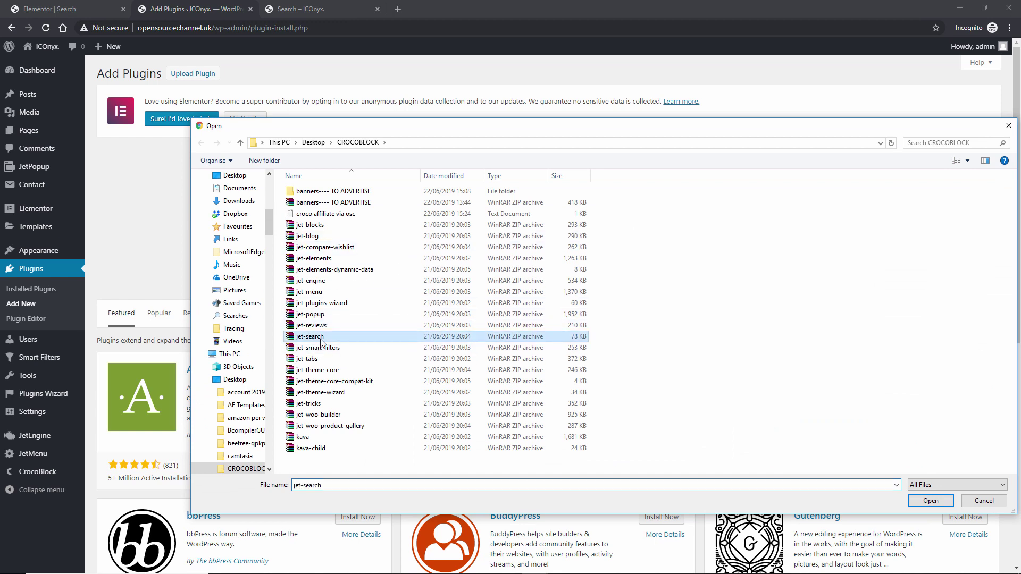
left_click(930, 501)
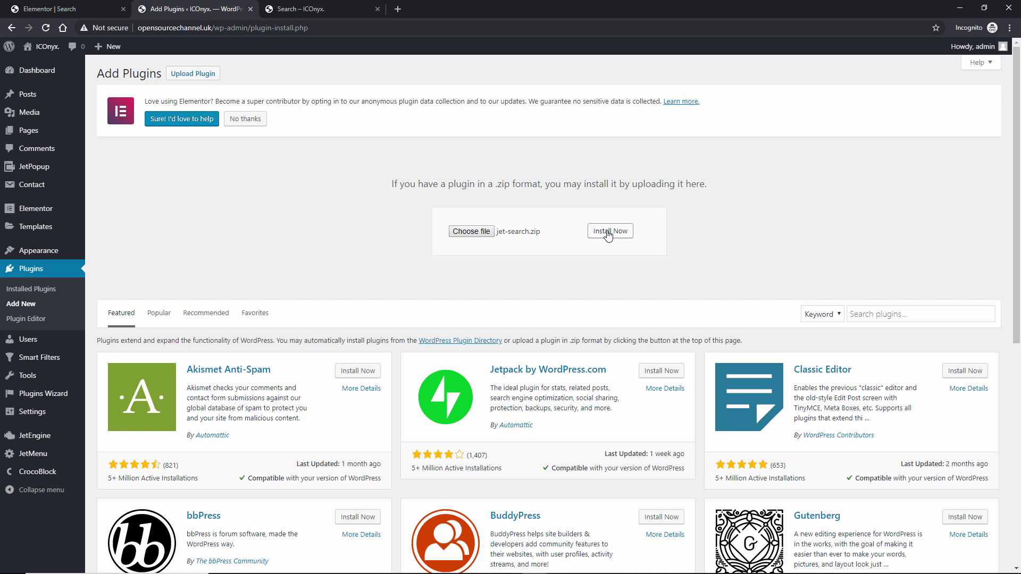
Step: Open the All Pages list and close the old Elementor editor tab
left_click(46, 8)
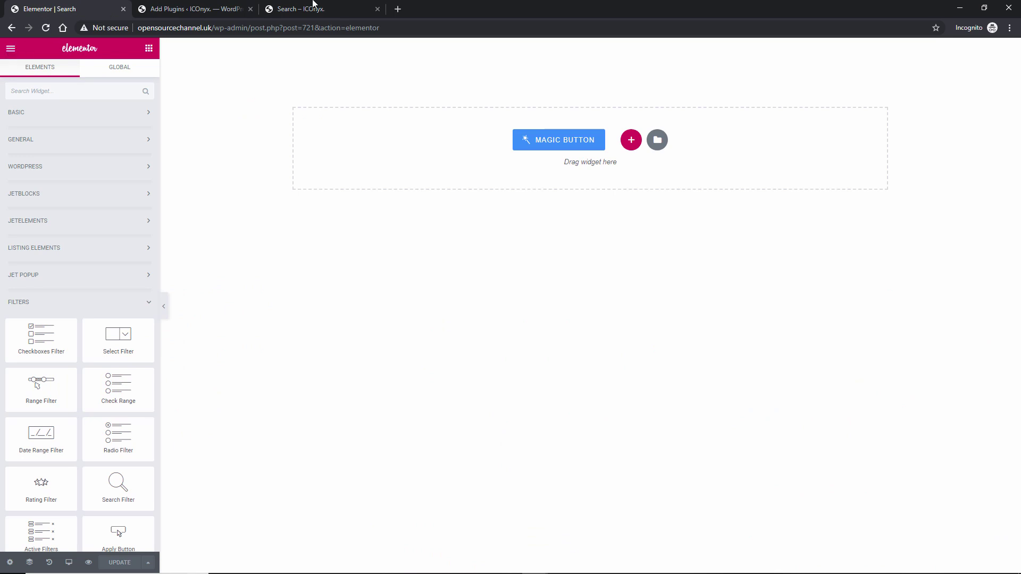
left_click(186, 9)
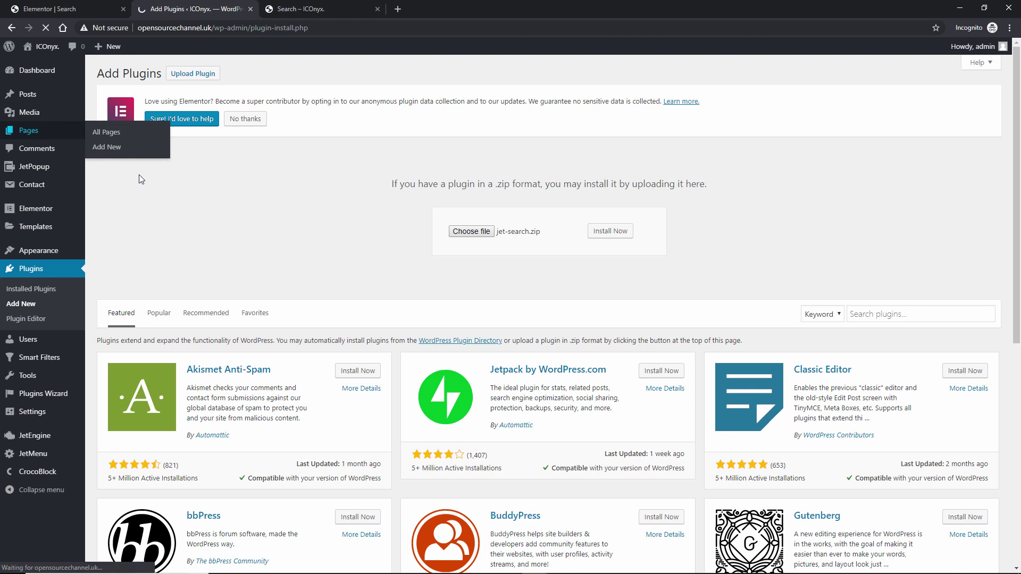
left_click(133, 133)
left_click(123, 8)
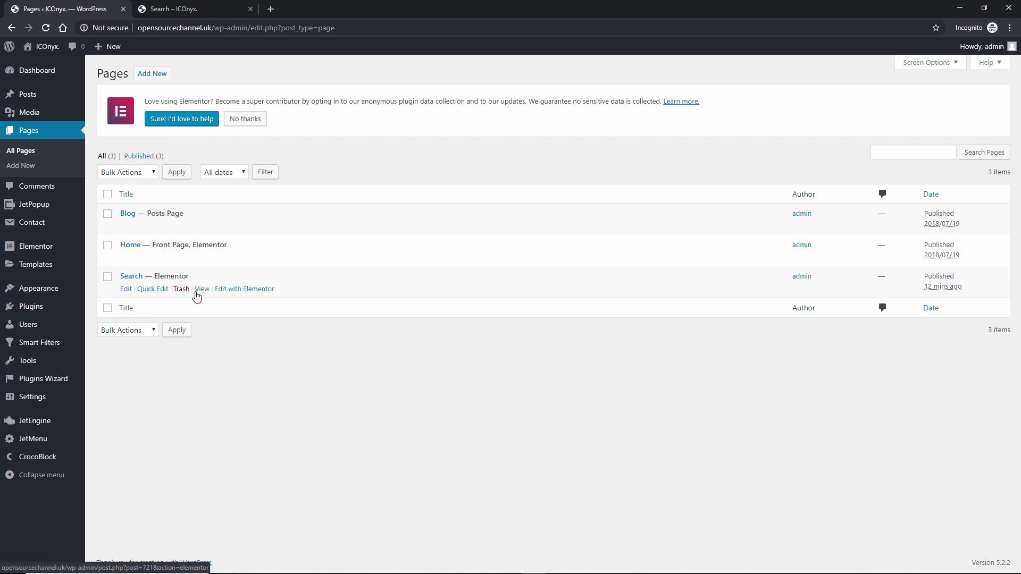
Step: Open the Search page with Elementor and switch to its editor tab
left_click(224, 290)
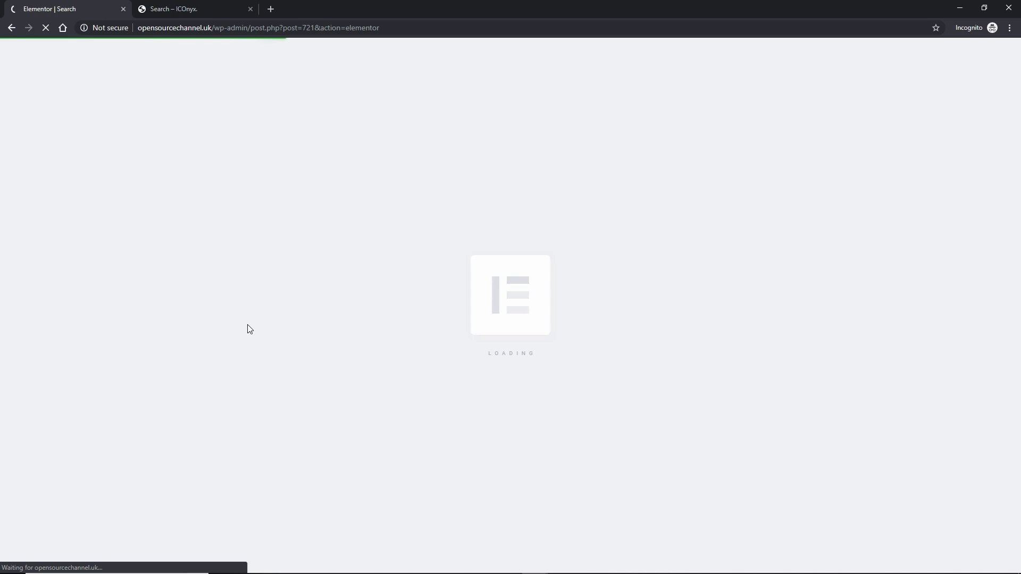
left_click(194, 7)
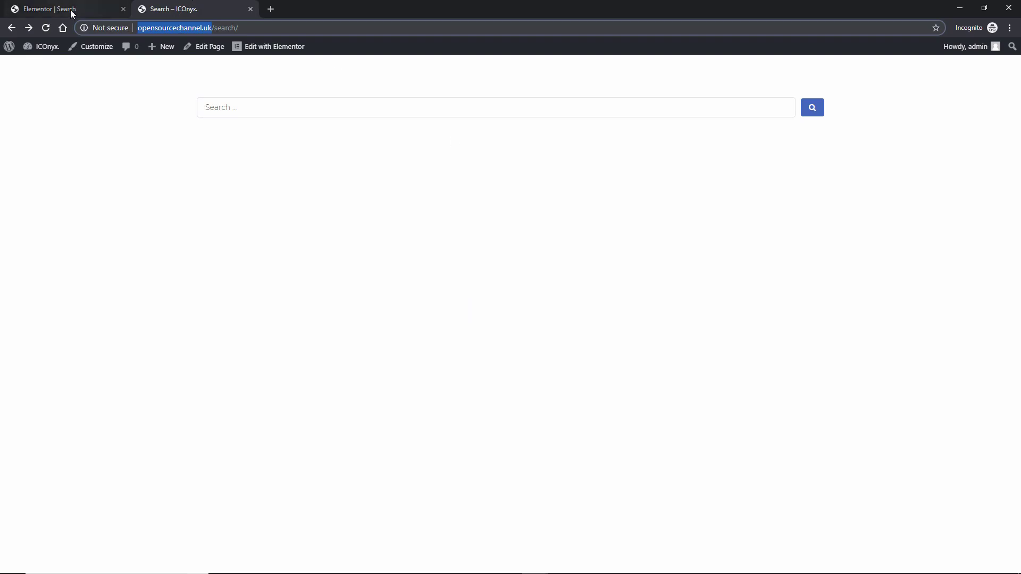
left_click(73, 11)
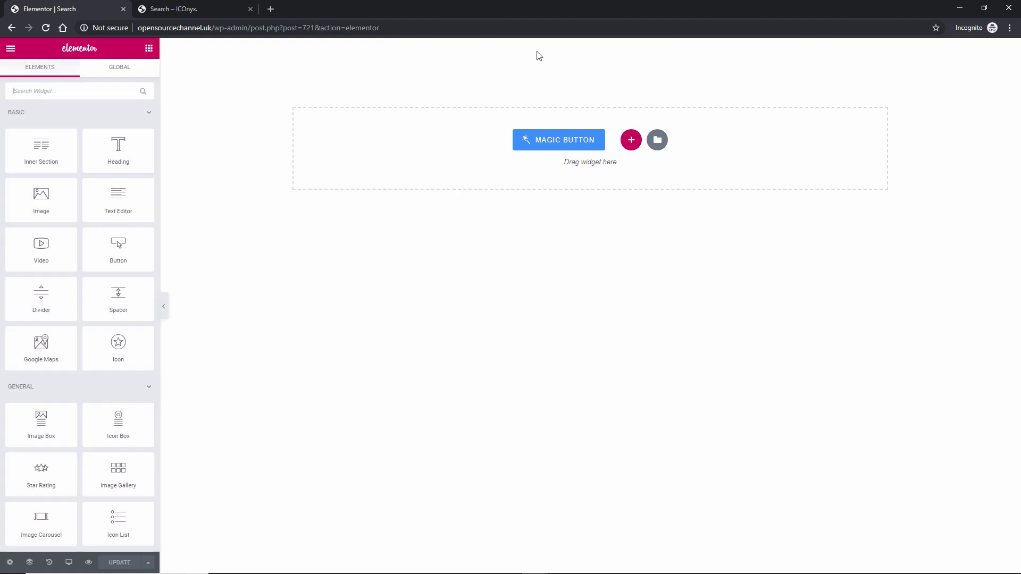
left_click(564, 57)
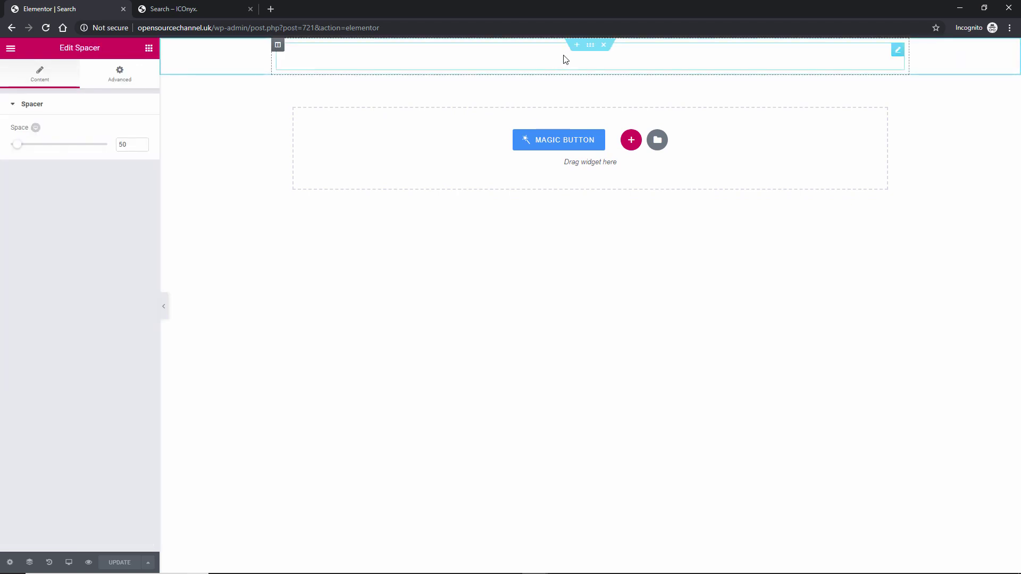
left_click(149, 51)
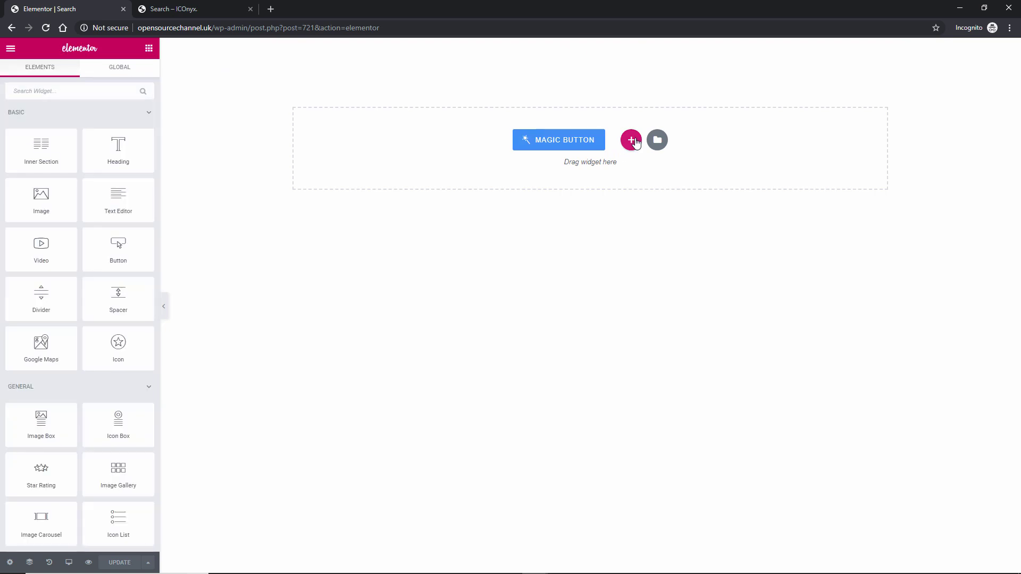
left_click(632, 140)
left_click(466, 167)
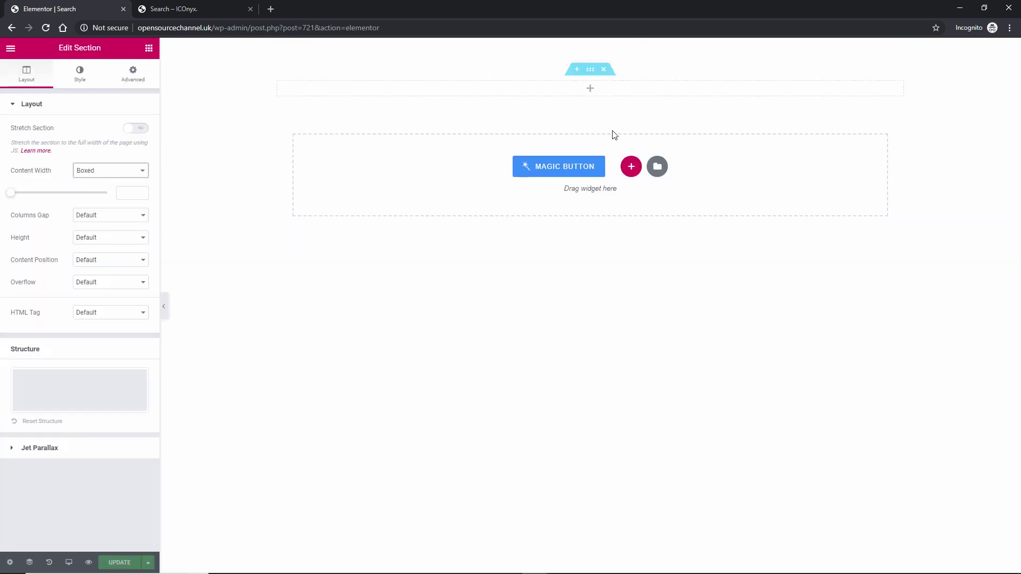
left_click(603, 69)
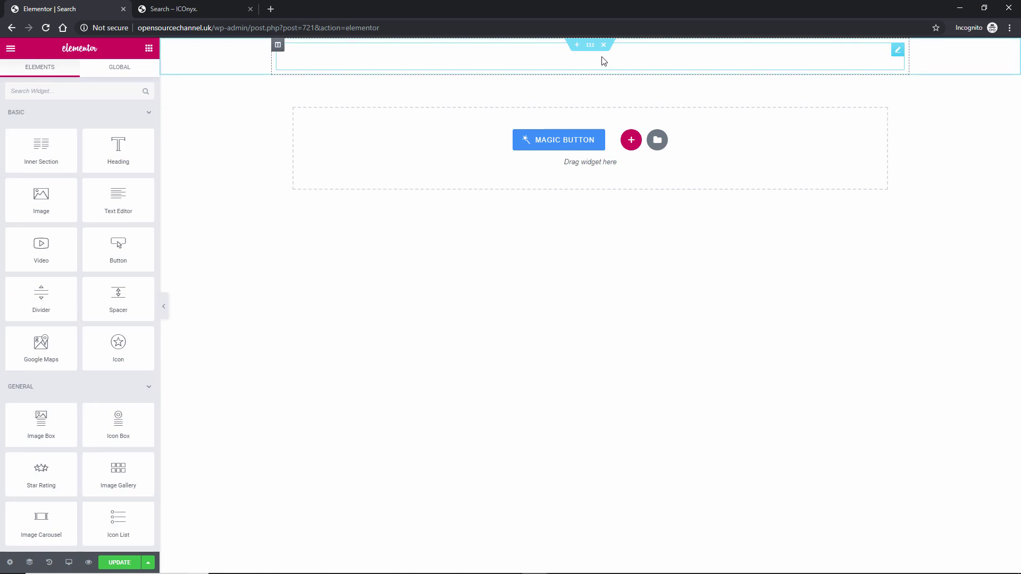
left_click(618, 66)
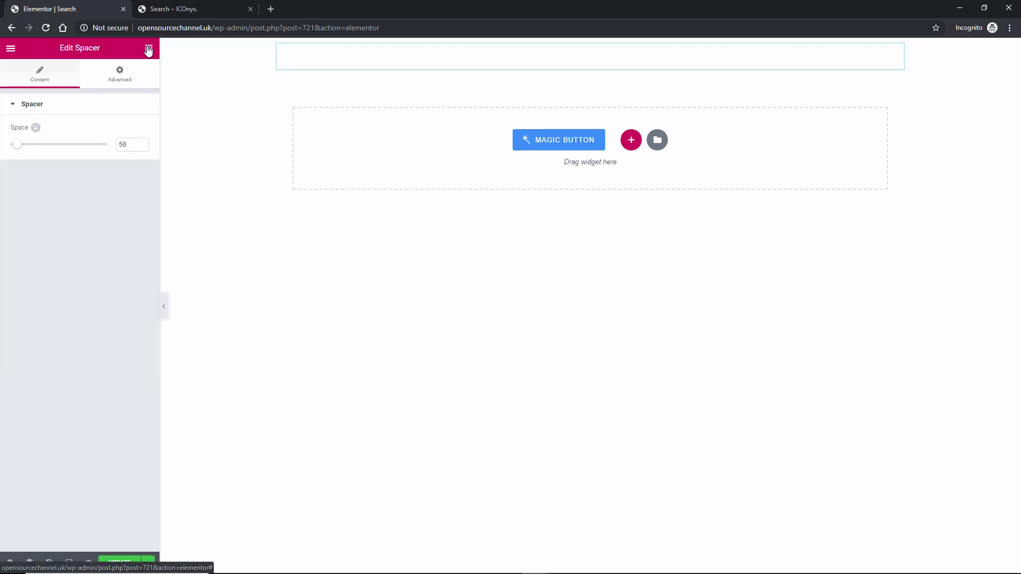
left_click(156, 181)
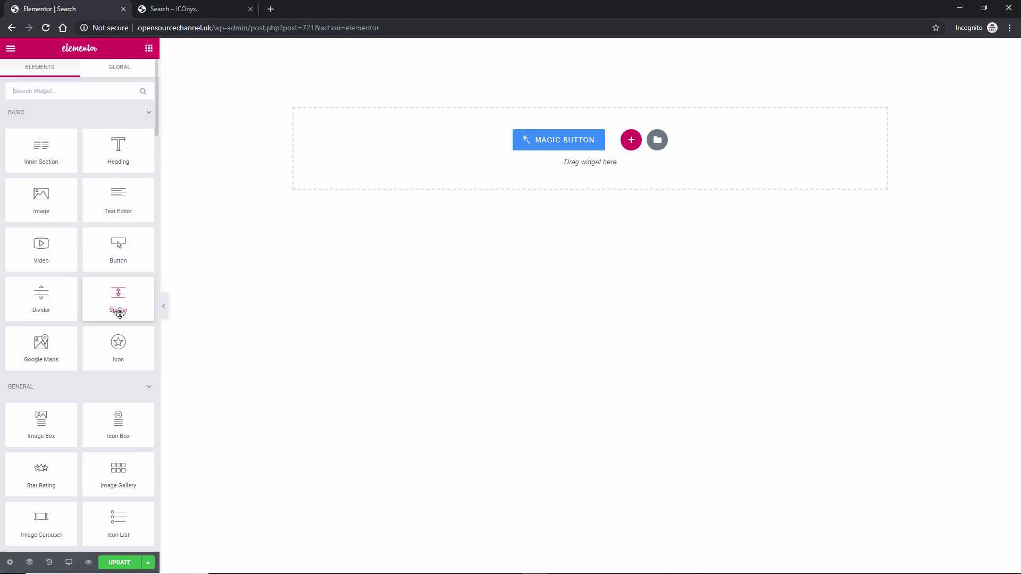
Step: Filter widgets by 'sea' and drop the Search widget into the page's top section
left_click(95, 96)
type("sea")
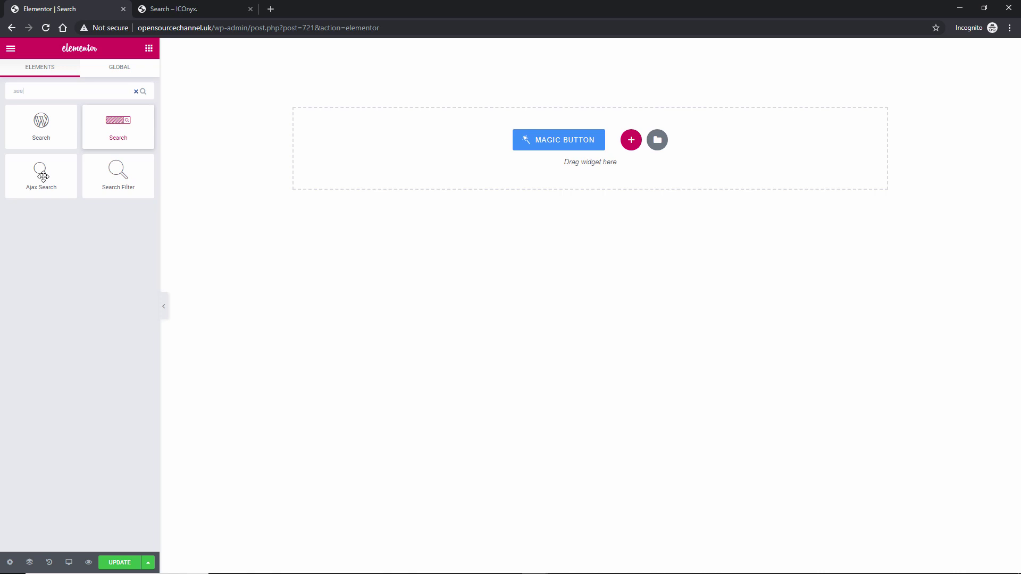
left_click_drag(111, 130, 505, 126)
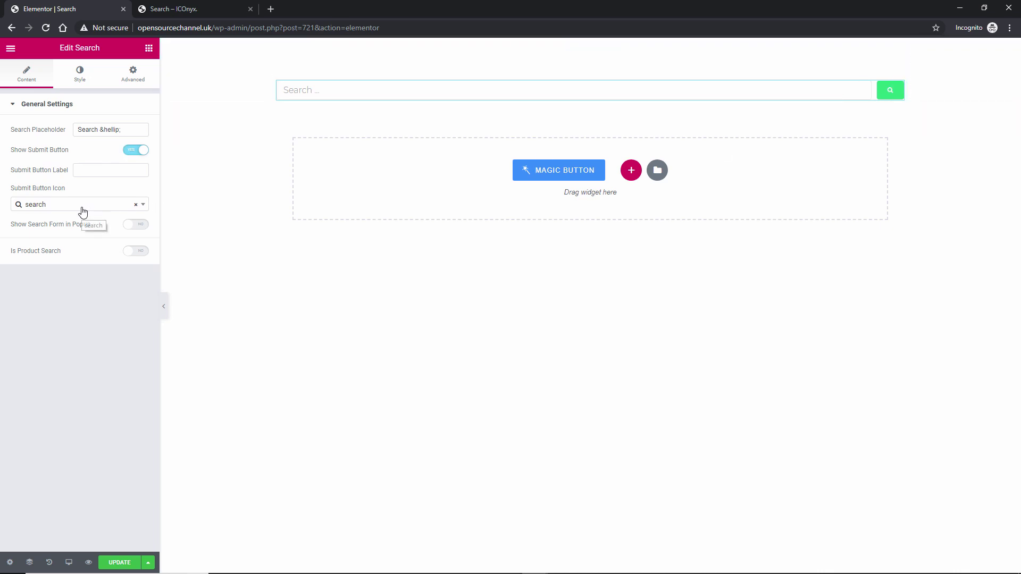
Step: Try the arrows-alt submit button icon, then clear it
left_click(139, 205)
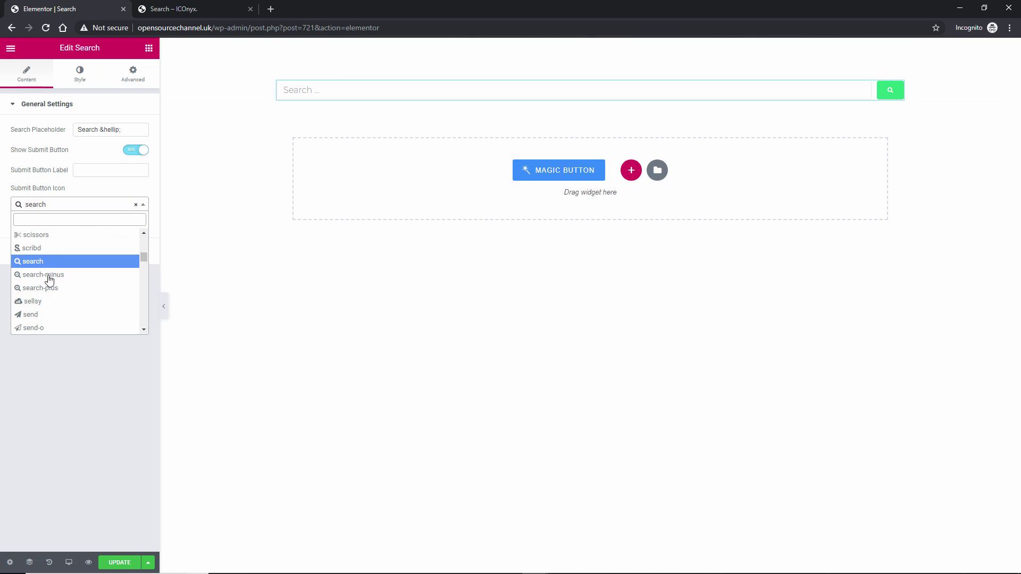
left_click(40, 303)
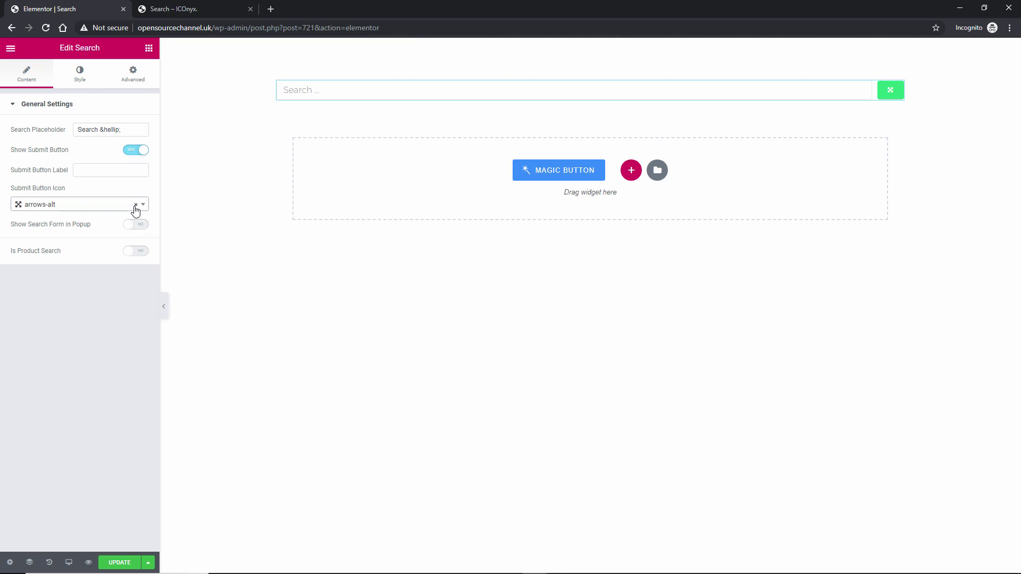
left_click(136, 204)
left_click(117, 167)
Step: Label the submit button 'Search' and give it the magnifier search icon
left_click(117, 166)
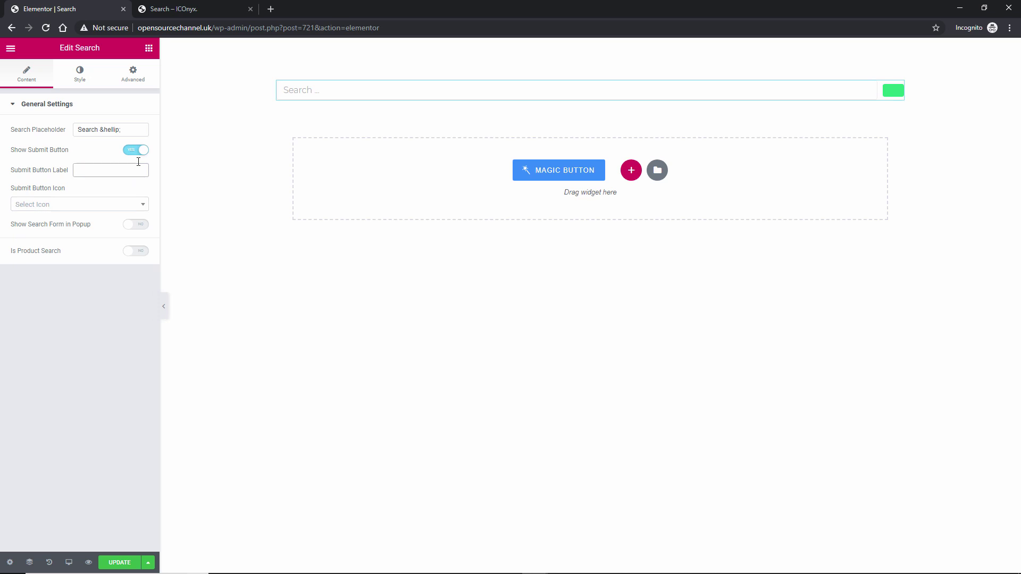
type("Search")
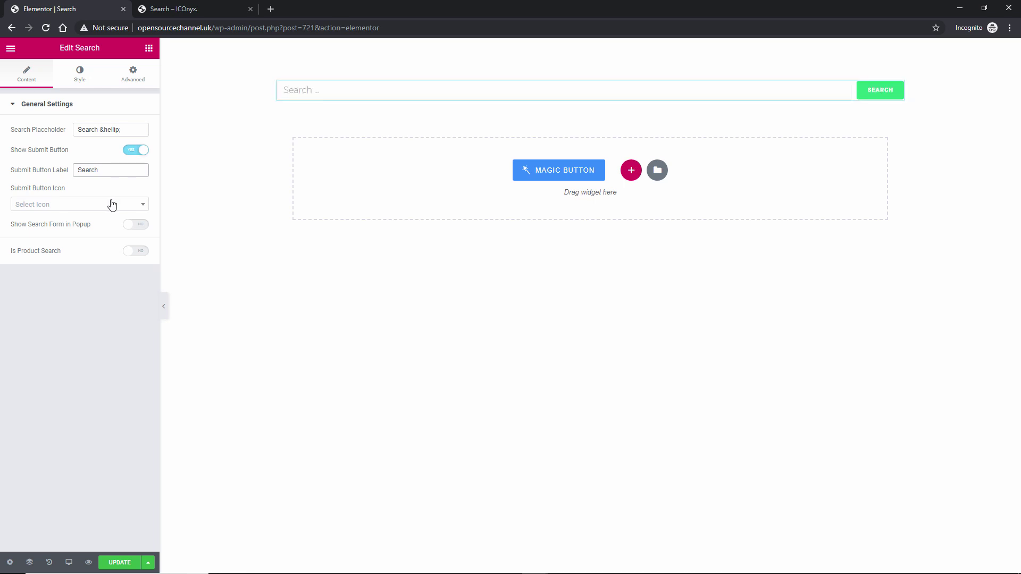
left_click(146, 207)
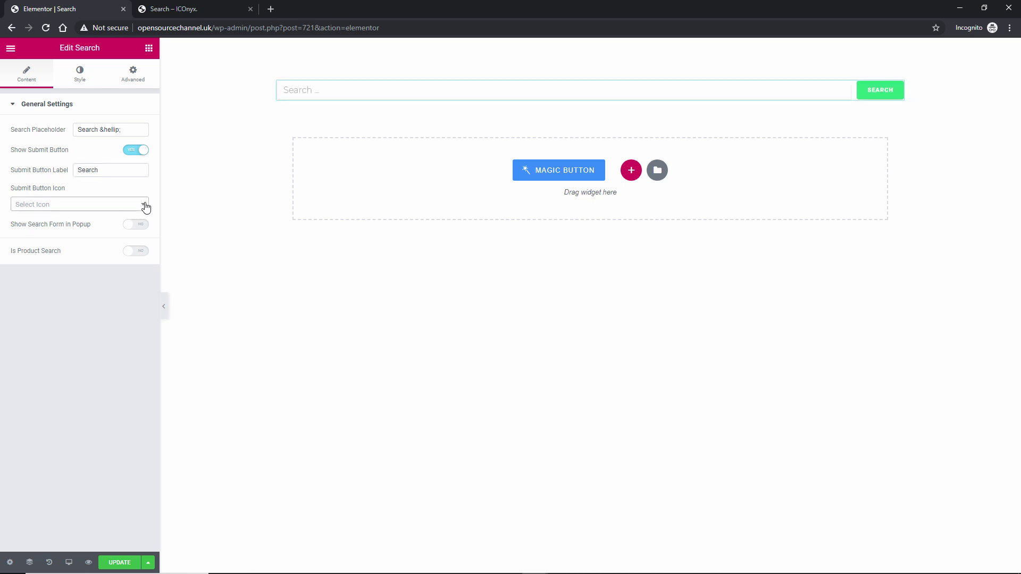
left_click(75, 209)
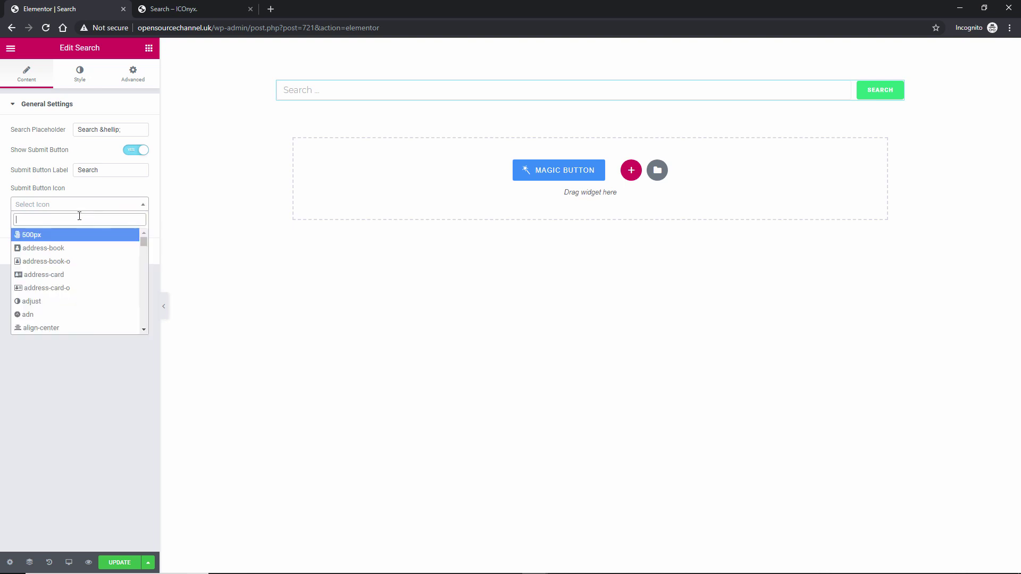
type("search")
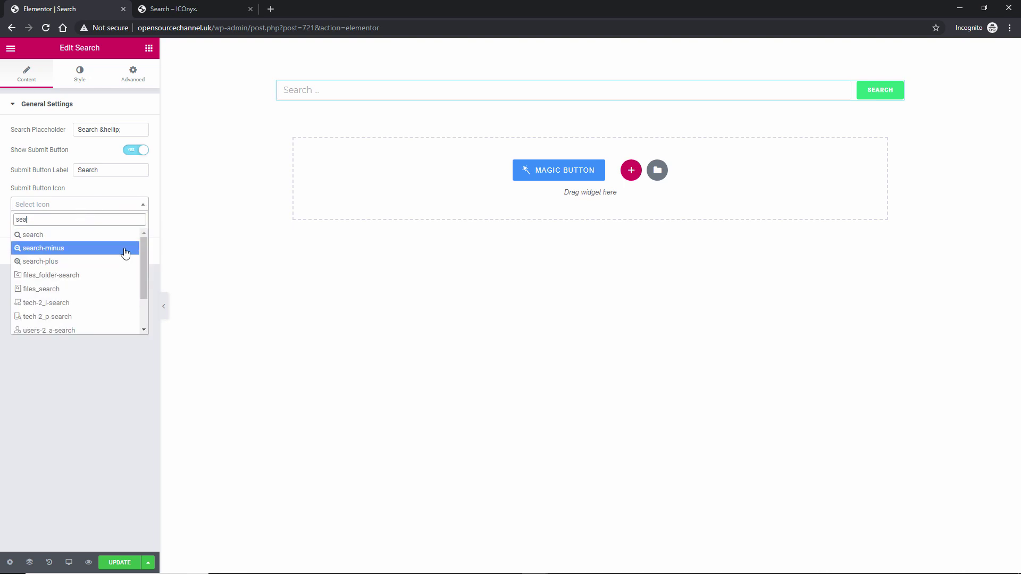
key("Return")
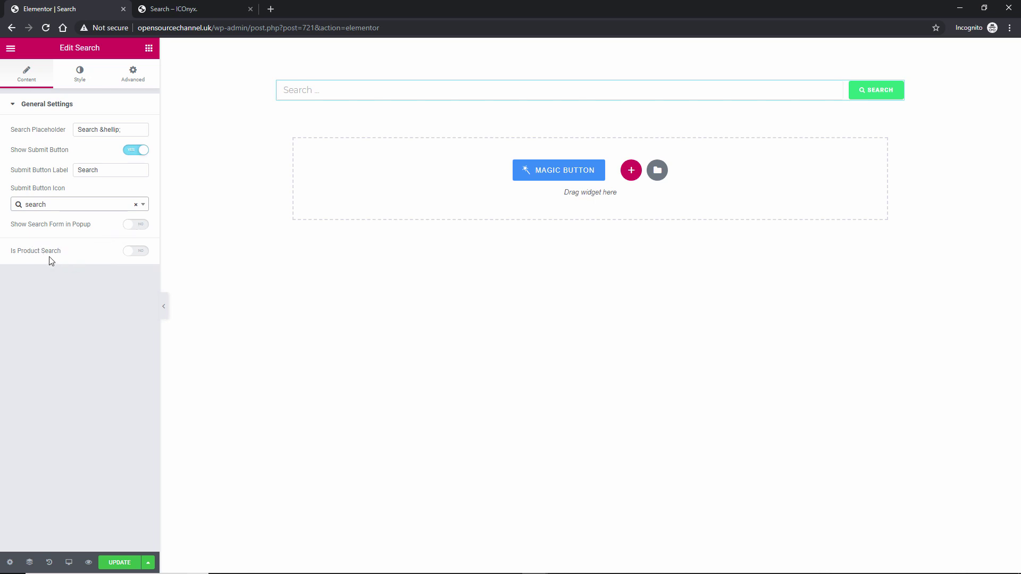
Step: Leave Is Product Search off, review the Popup Box style settings, and save with UPDATE
left_click(139, 252)
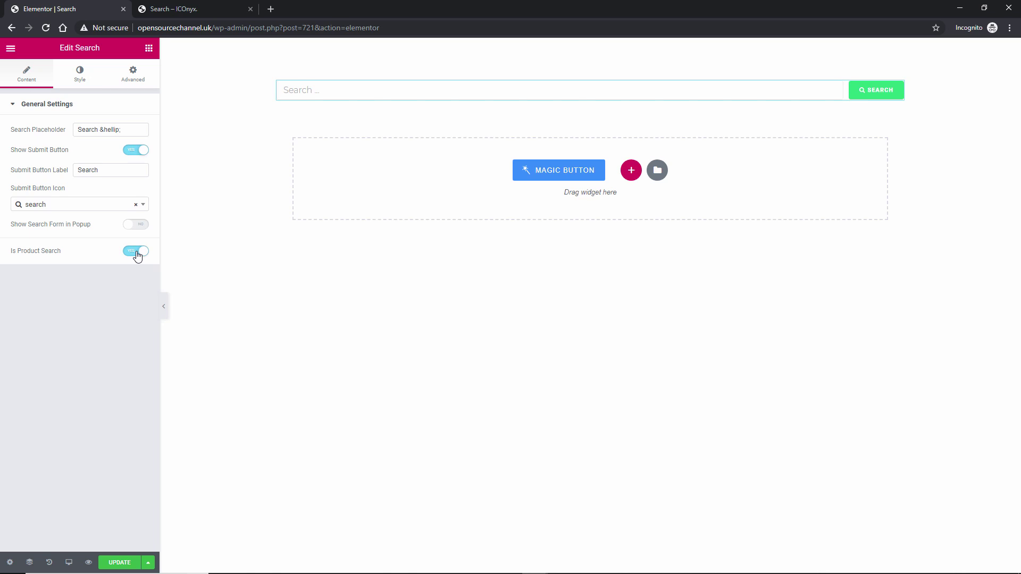
left_click(137, 254)
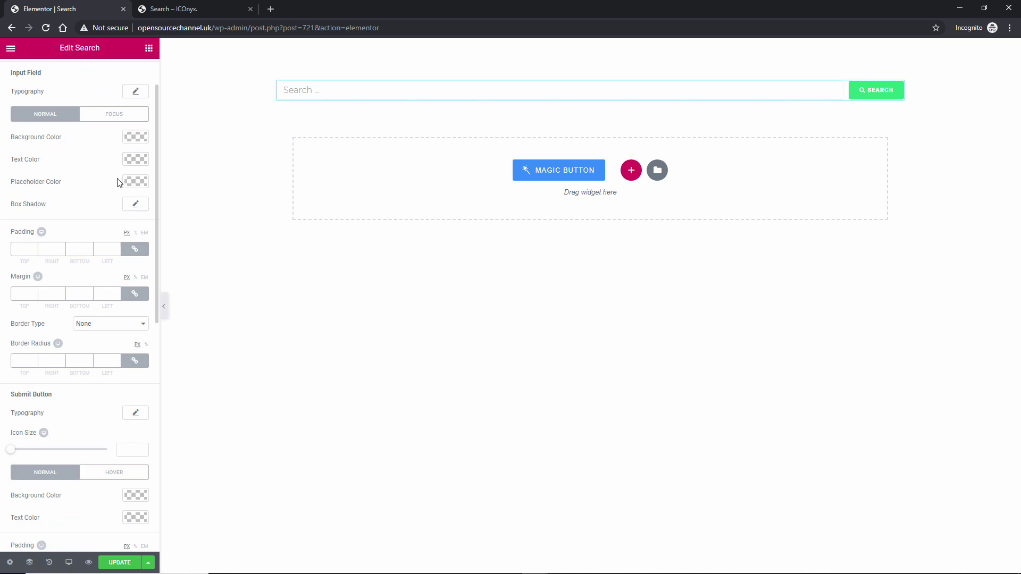
scroll(60, 252, "down", 1)
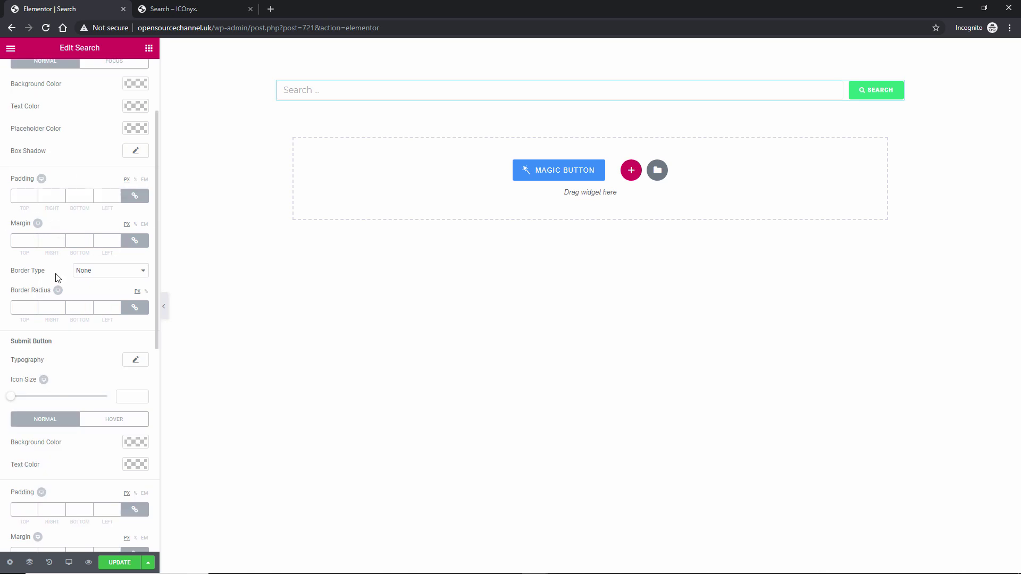
scroll(83, 322, "down", 2)
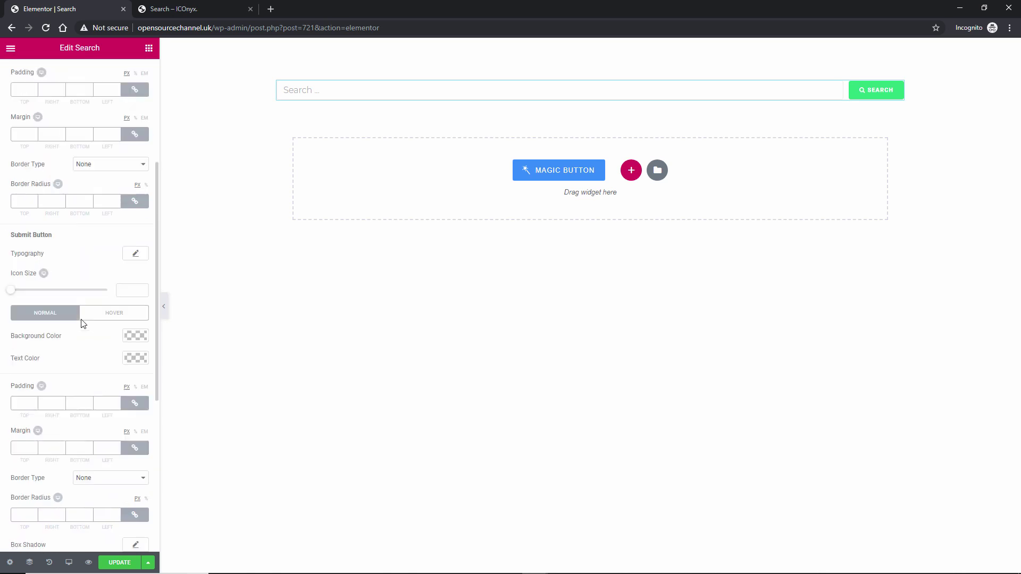
scroll(83, 324, "down", 6)
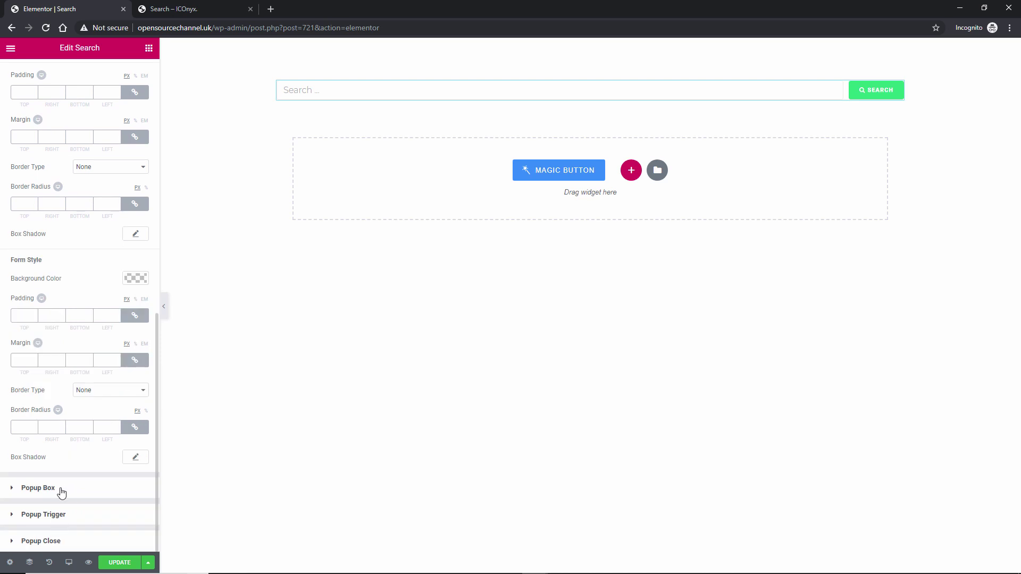
left_click(38, 488)
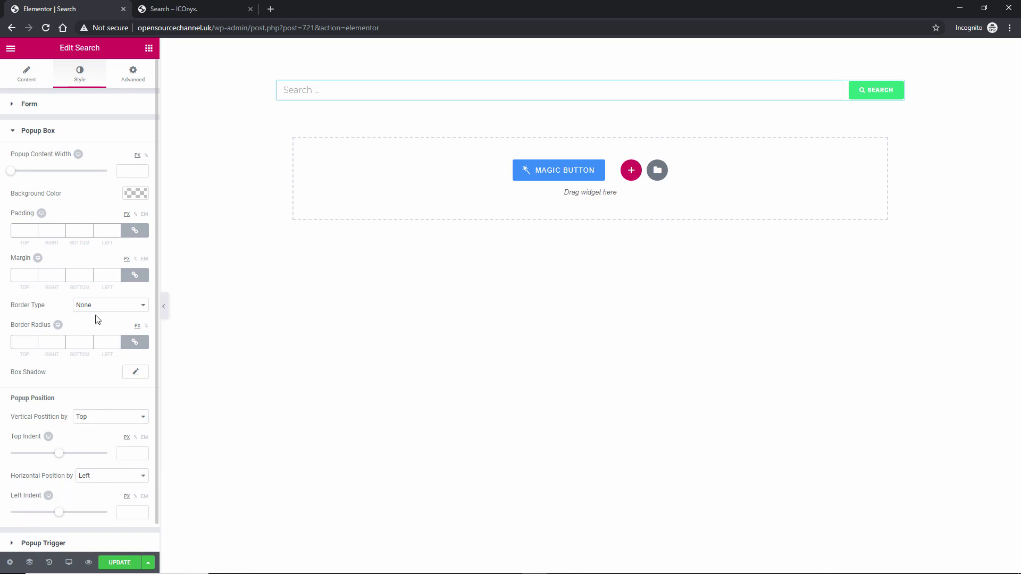
left_click(27, 73)
left_click(119, 562)
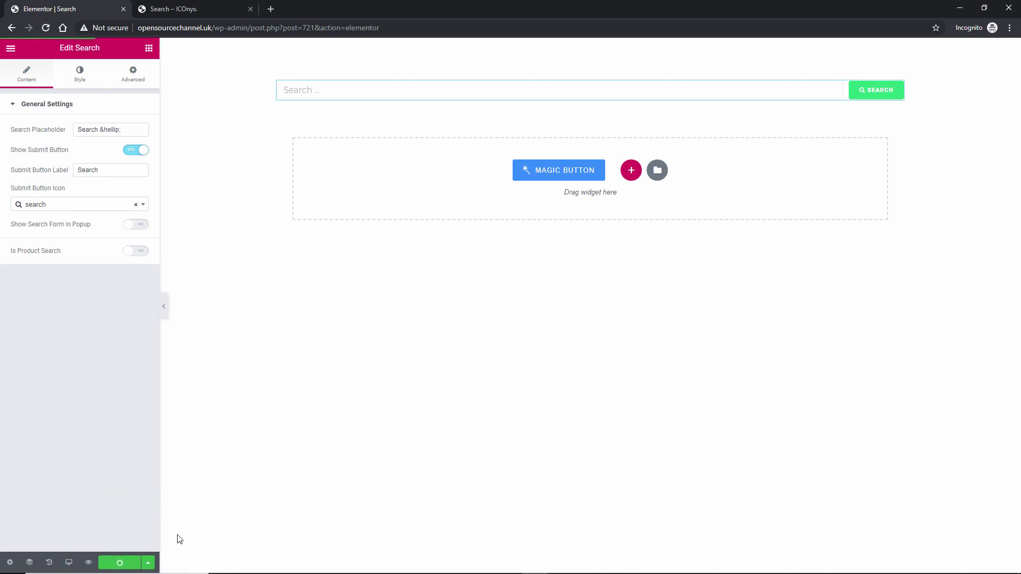
Step: Reload the live Search page and search for 'bit' to list the Bitcoin posts
left_click(200, 5)
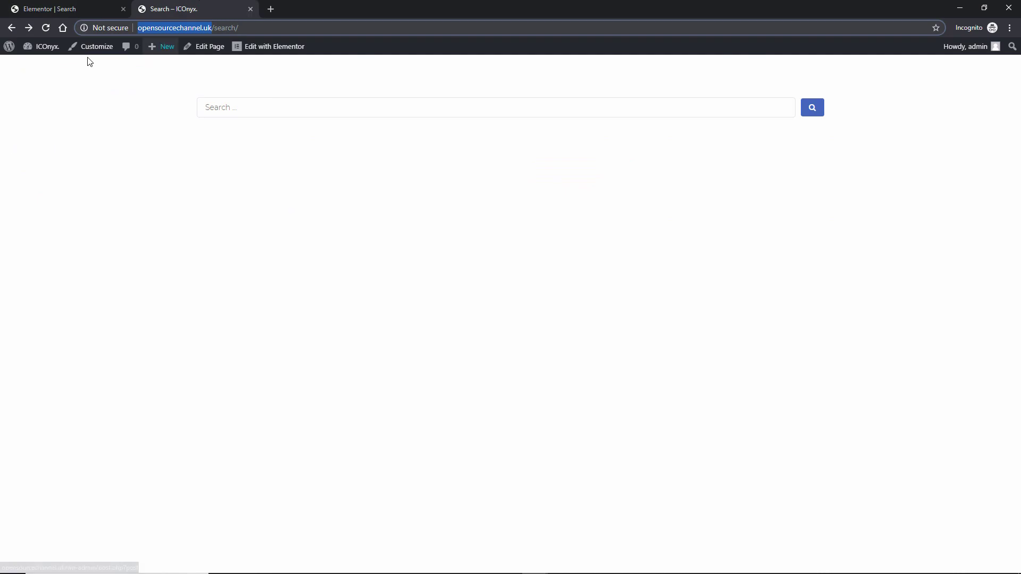
left_click(47, 28)
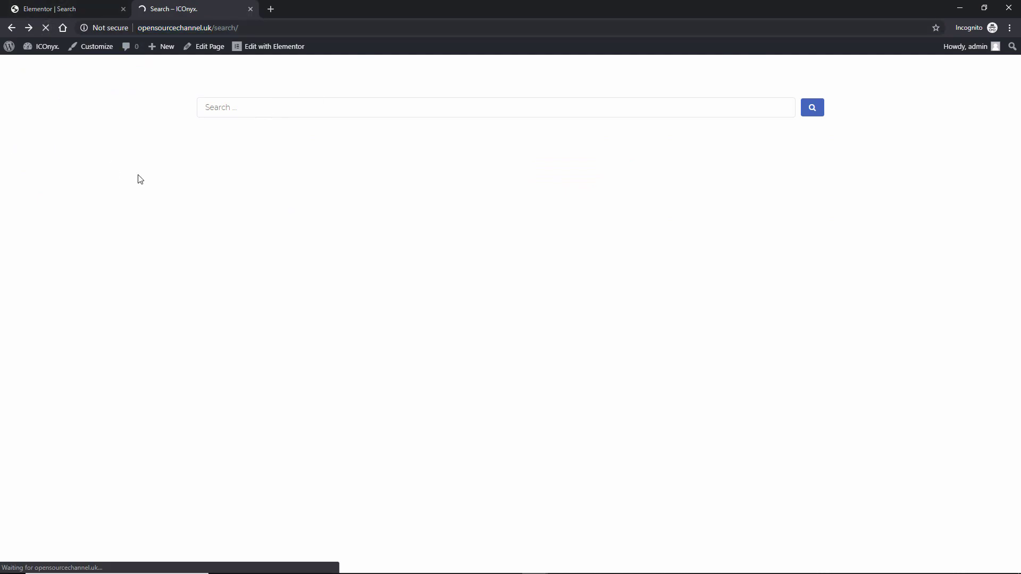
left_click(701, 112)
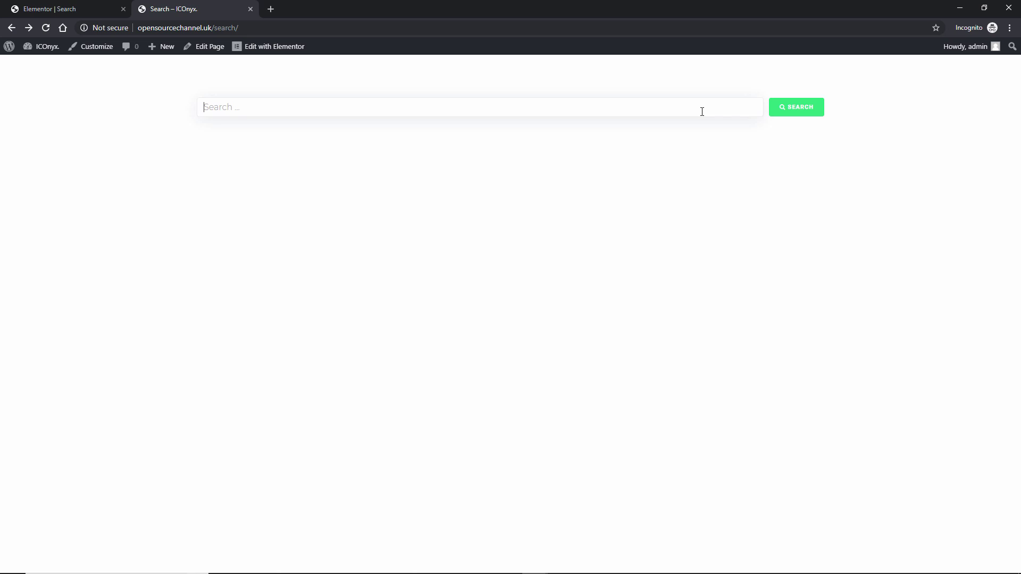
type("bit")
key("Return")
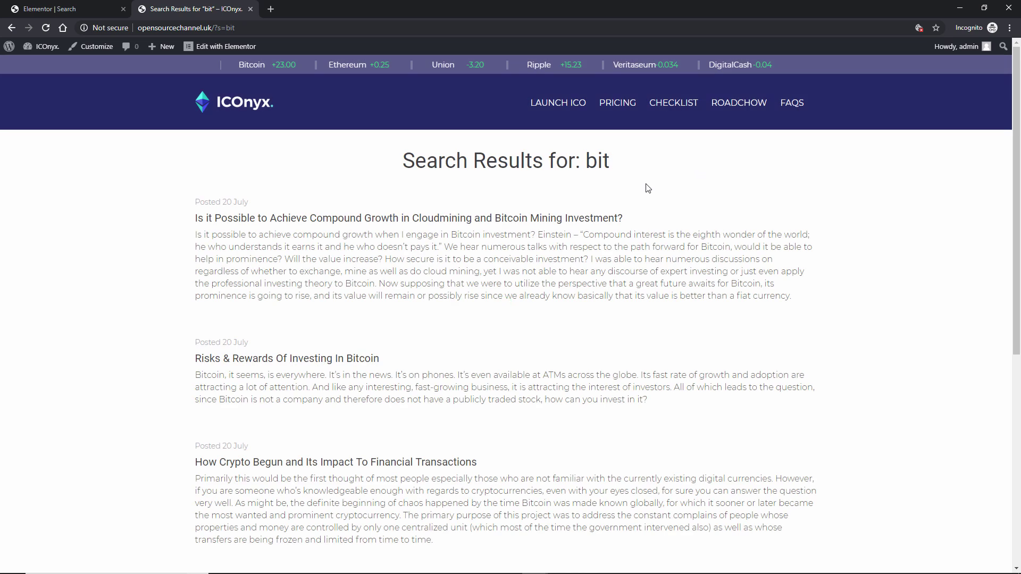
scroll(576, 225, "down", 6)
scroll(576, 225, "up", 8)
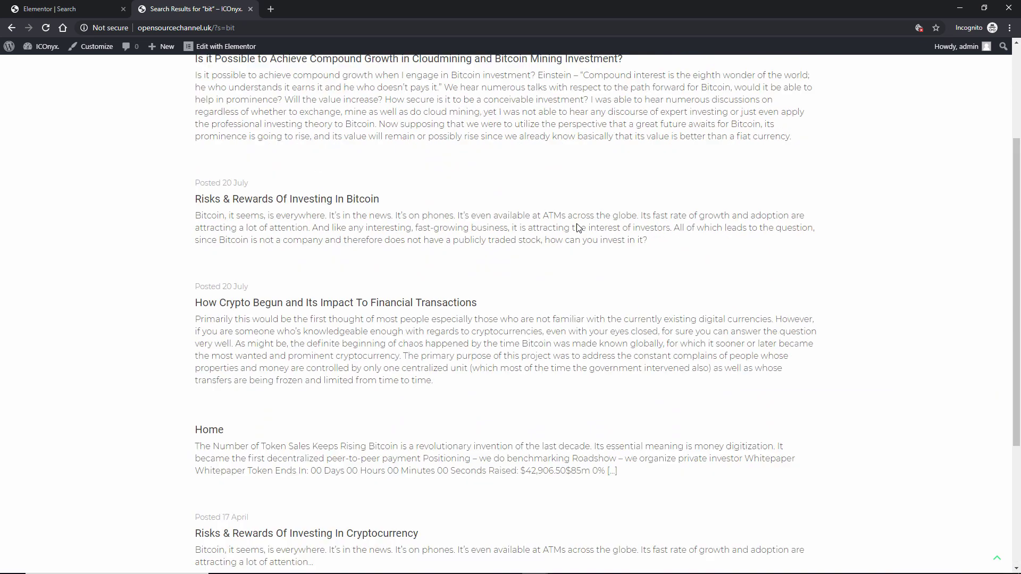
scroll(558, 223, "down", 6)
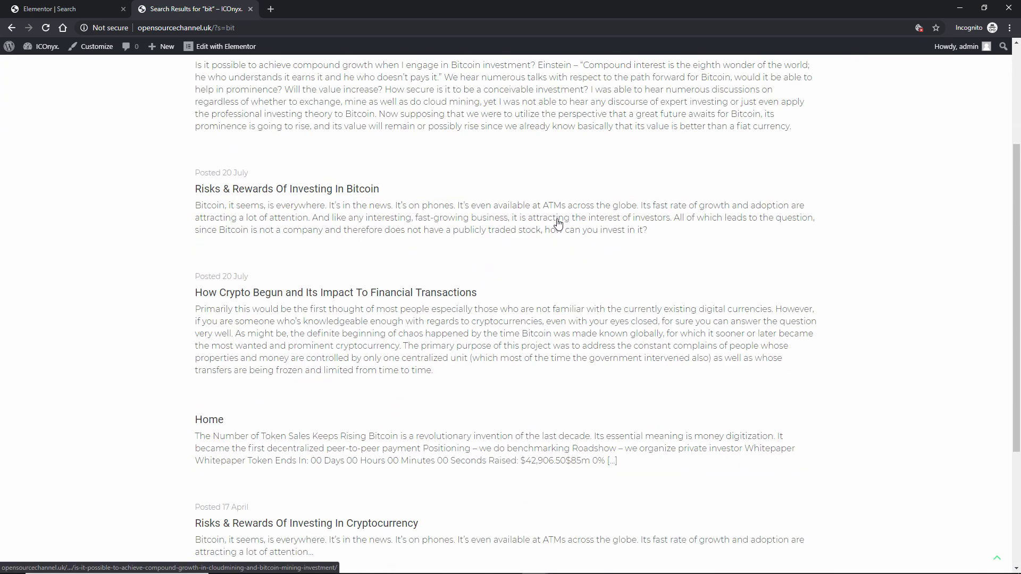
scroll(558, 223, "up", 8)
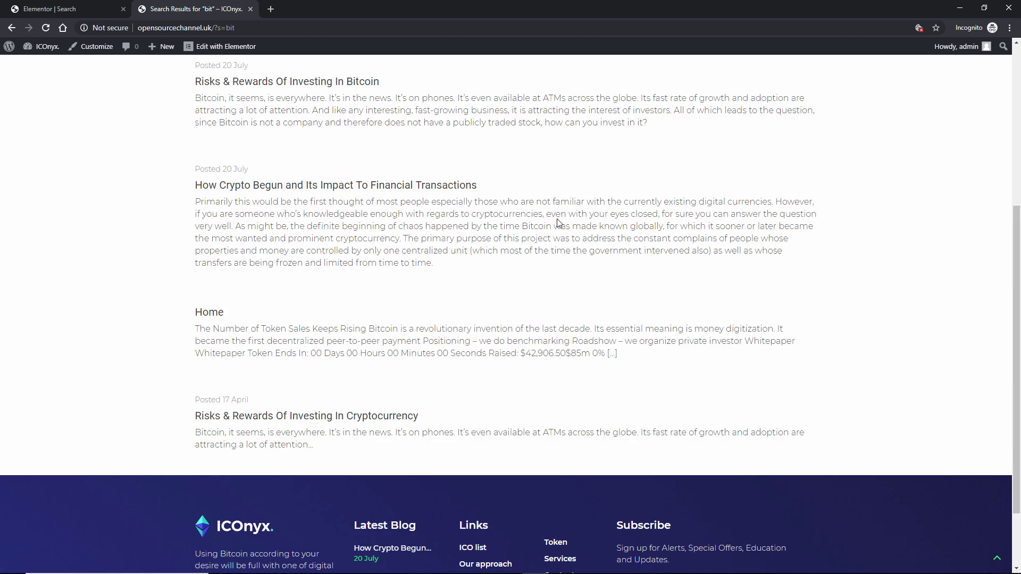
Step: Back in Elementor, filter widgets by 'sea' and drag Ajax Search to the canvas top
left_click(85, 5)
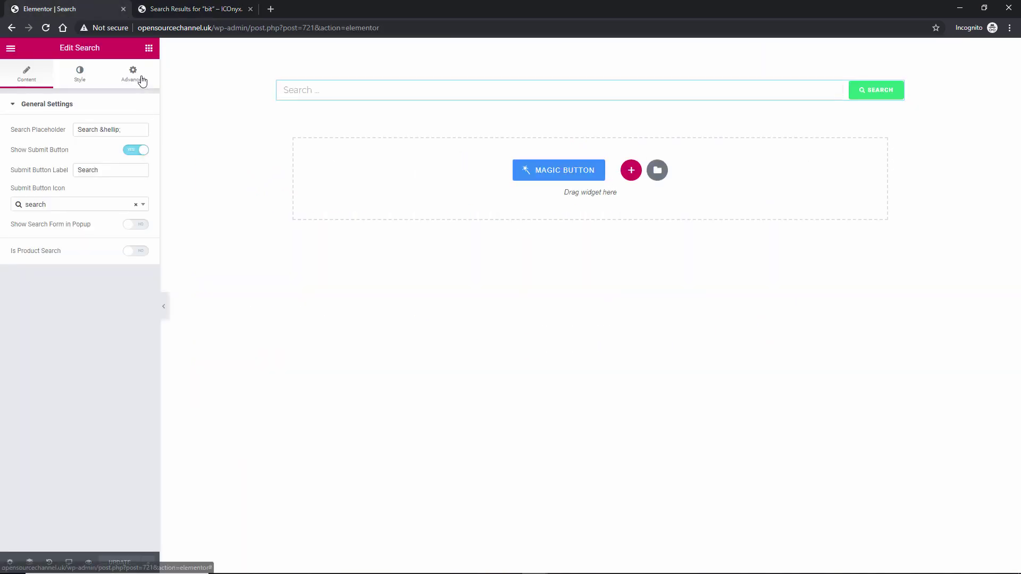
left_click(149, 48)
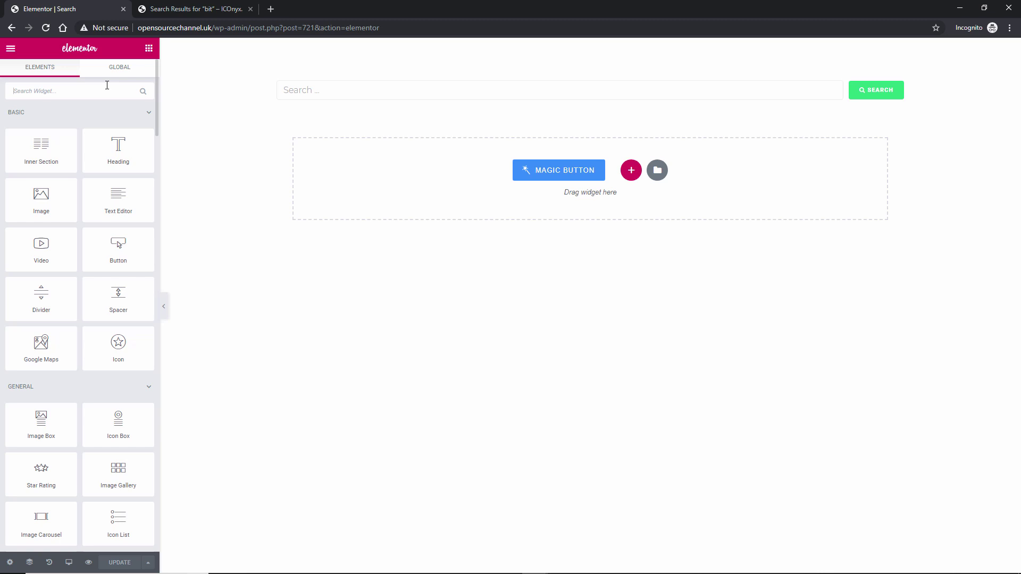
type("sear")
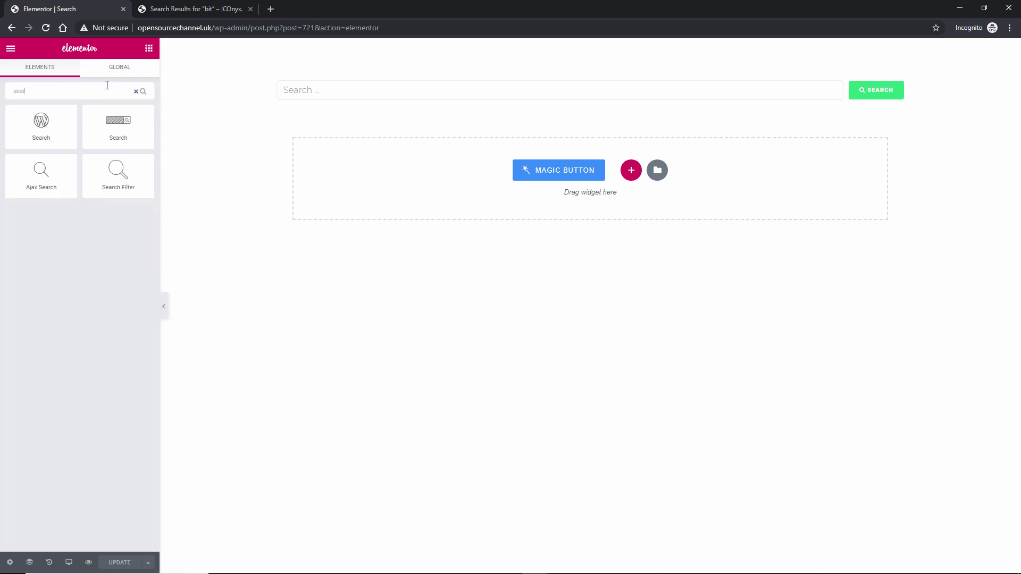
left_click_drag(40, 171, 513, 97)
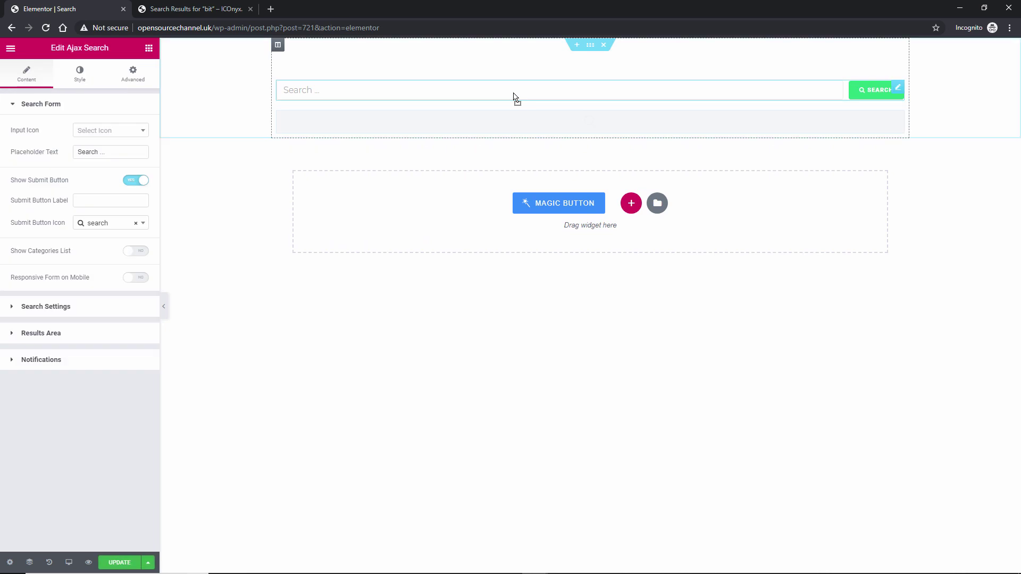
Step: Delete the old Search widget and set the Ajax Search submit label to 'Search'
right_click(900, 92)
left_click(942, 242)
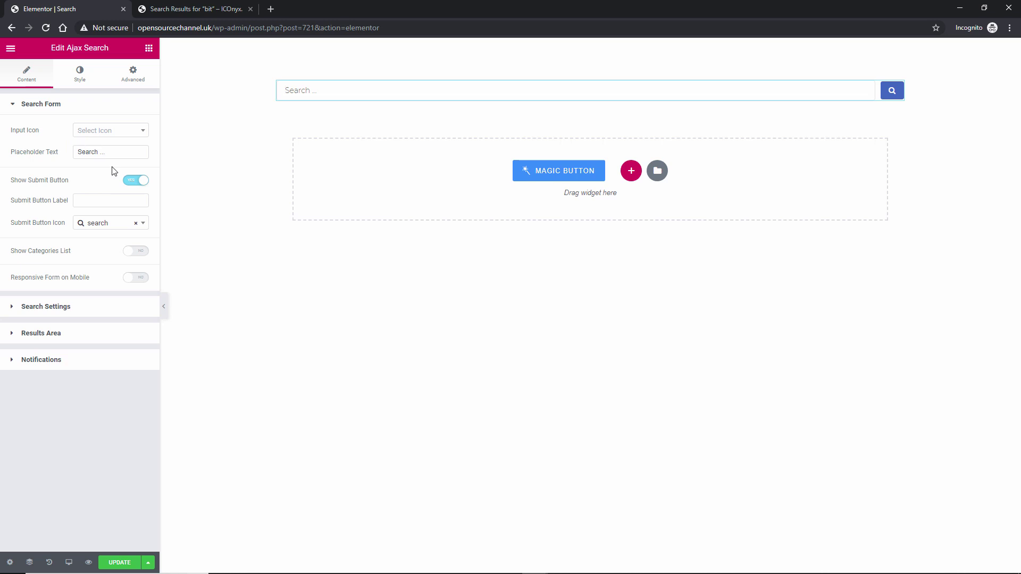
left_click(122, 198)
type("Search")
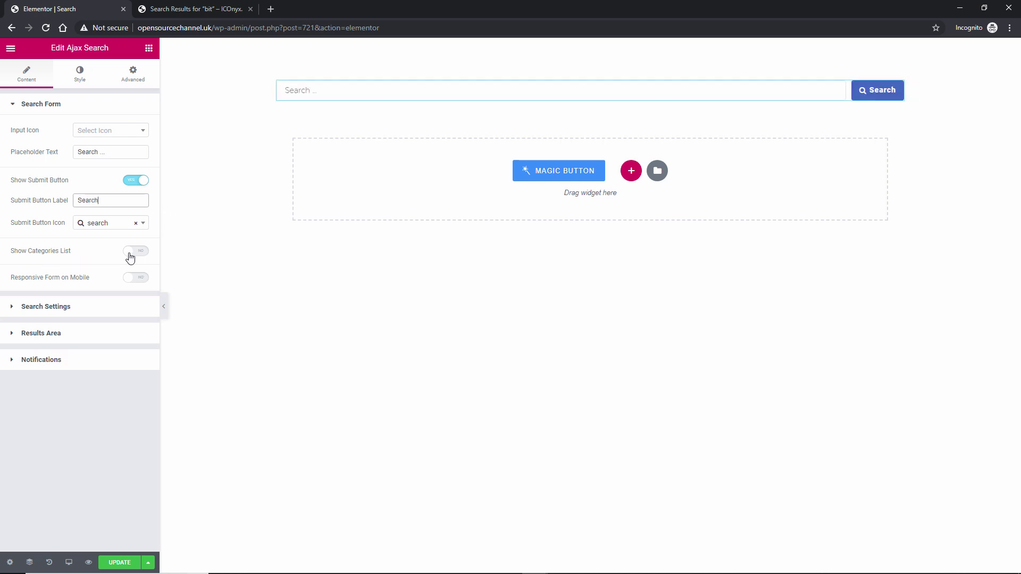
Step: Enable the categories dropdown and responsive mobile form, then preview the category list
left_click(130, 256)
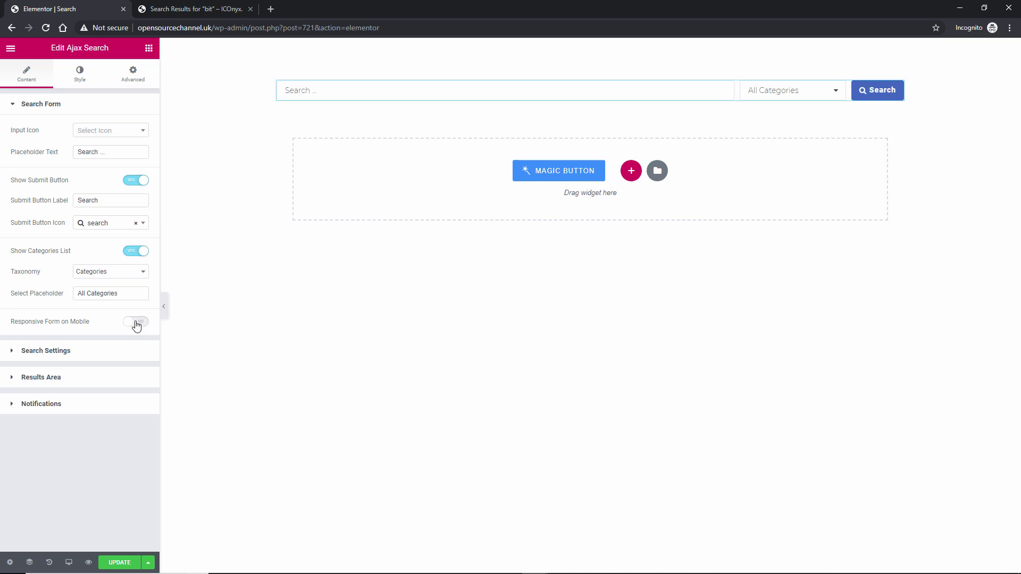
left_click(137, 323)
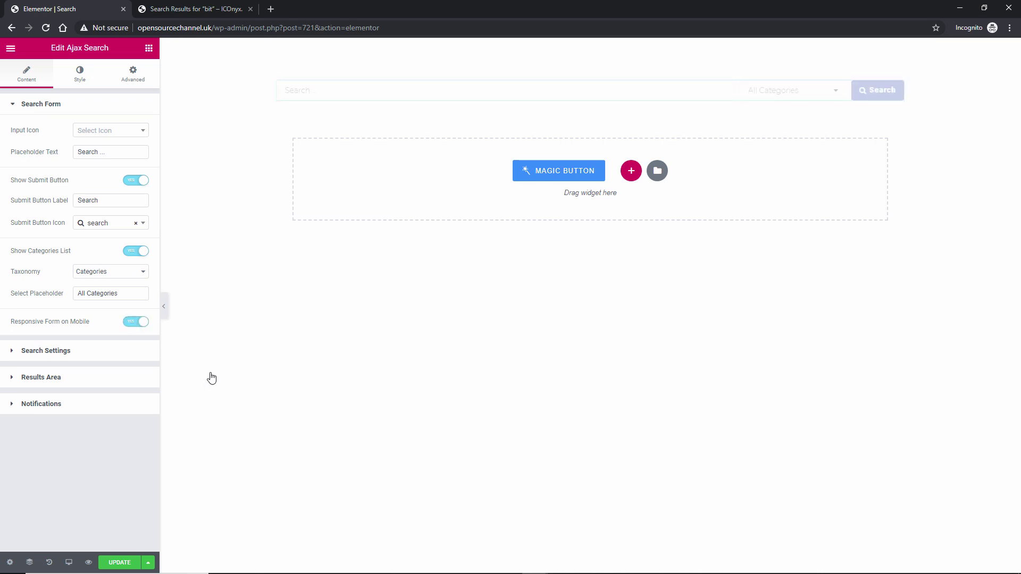
left_click(822, 91)
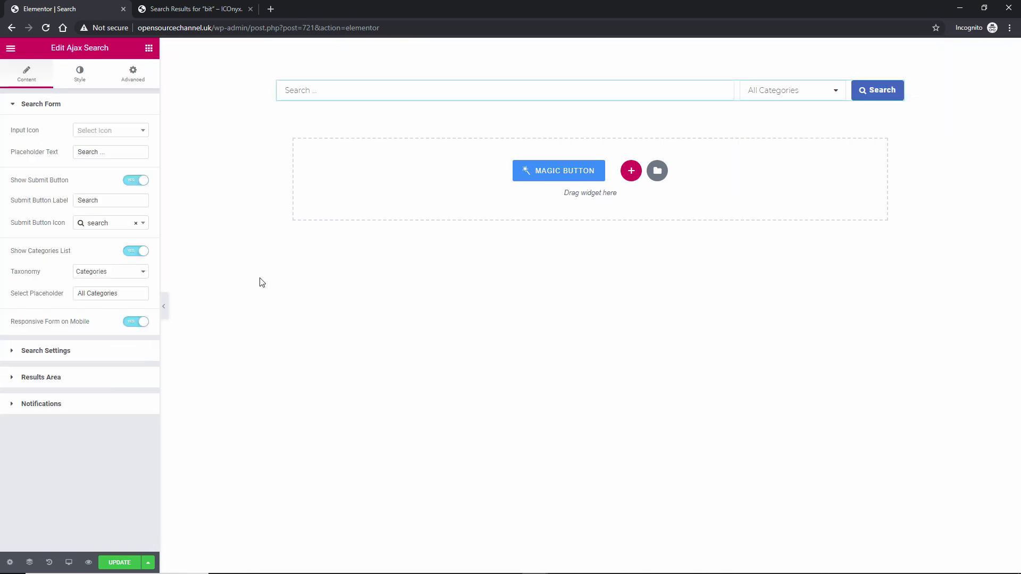
left_click(144, 351)
Step: Try Posts and Pages in Search in, then clear both so the whole site is searched, and update the page
left_click(110, 160)
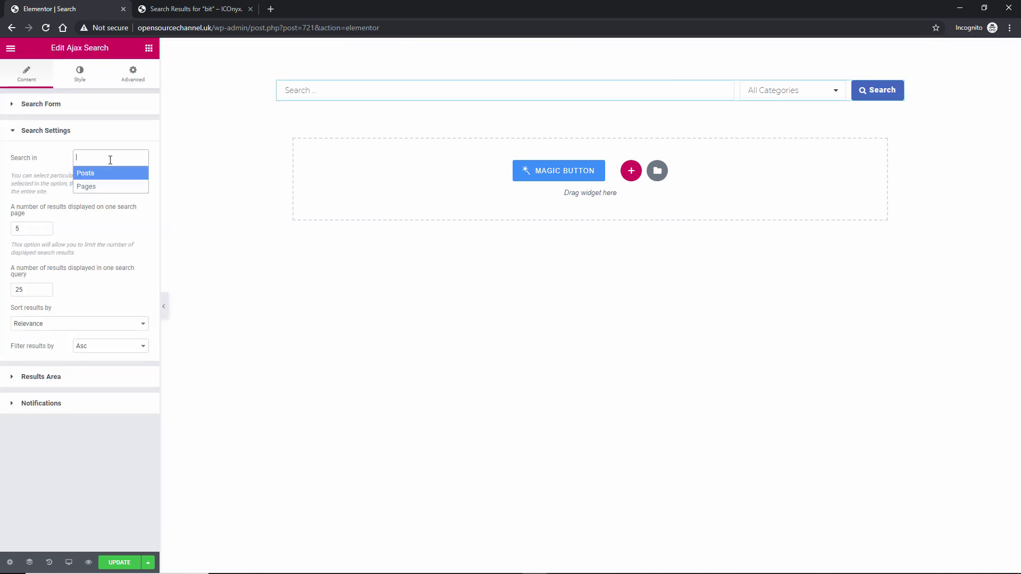
left_click(85, 173)
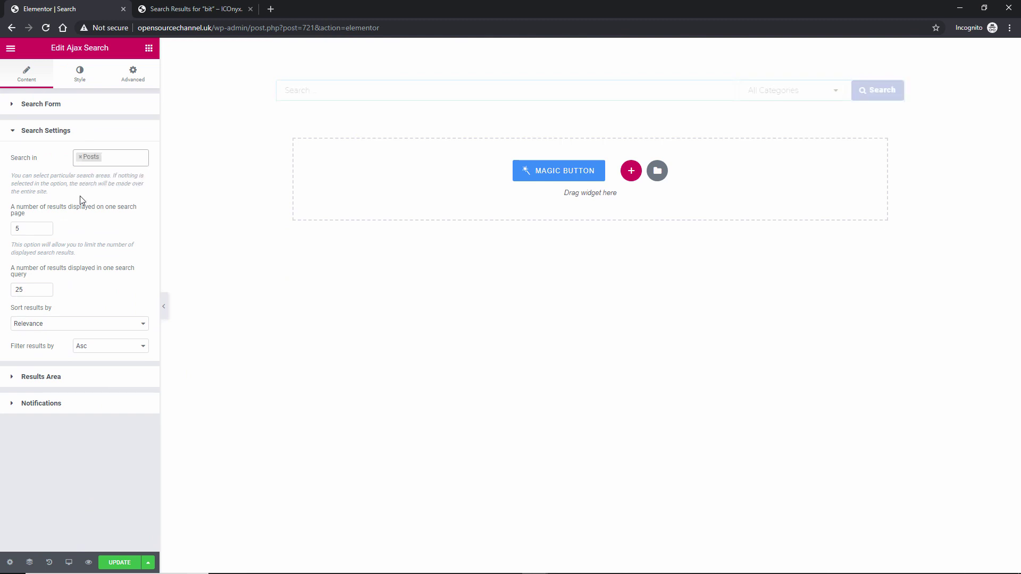
left_click(109, 156)
left_click(103, 183)
left_click(78, 158)
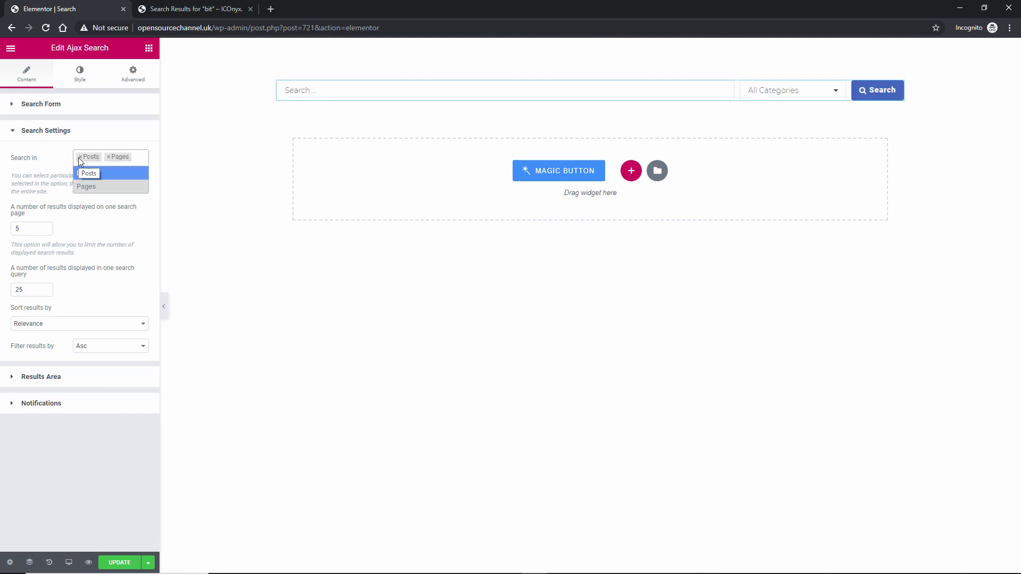
left_click(78, 157)
left_click(79, 158)
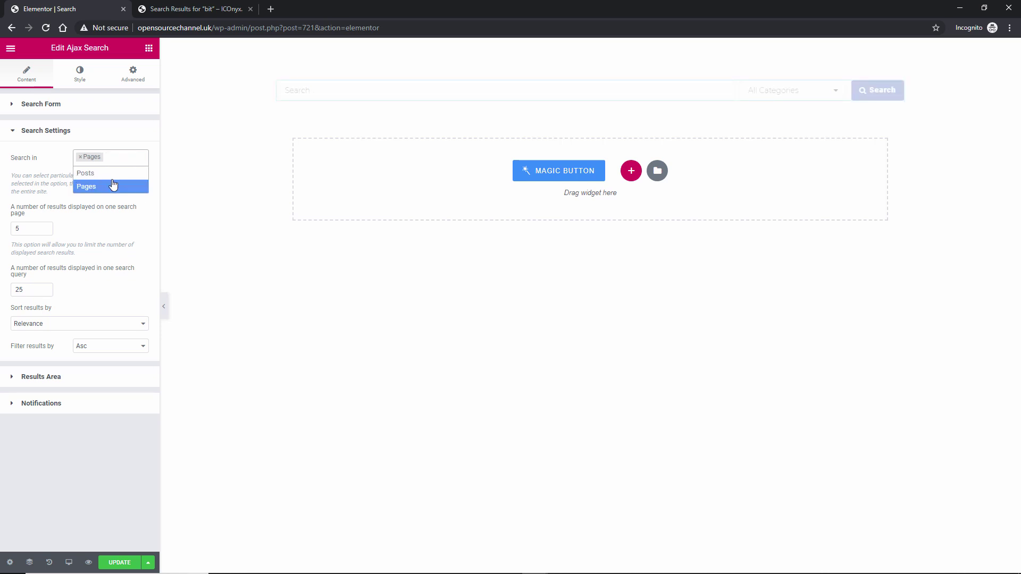
left_click(79, 157)
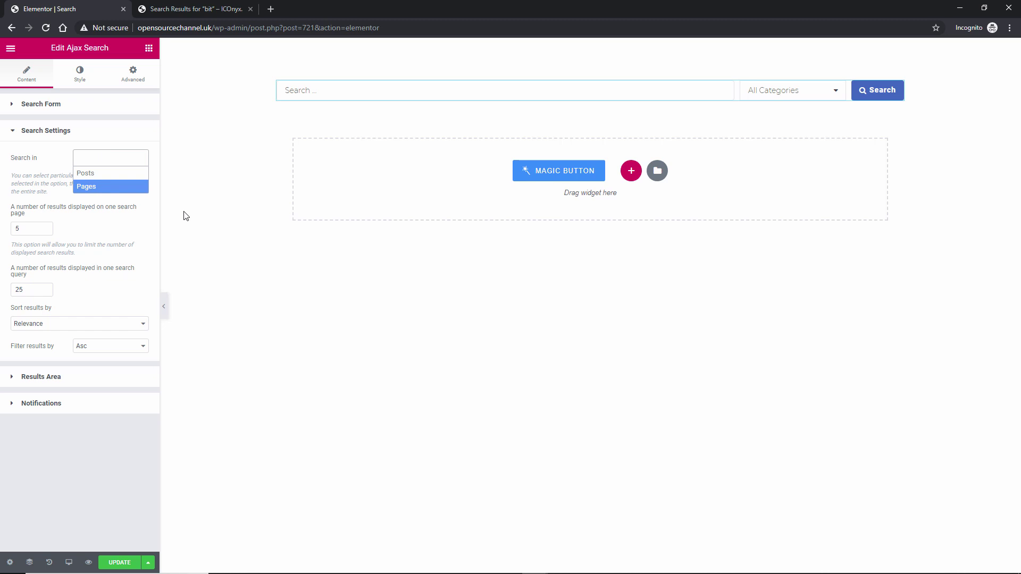
left_click(91, 230)
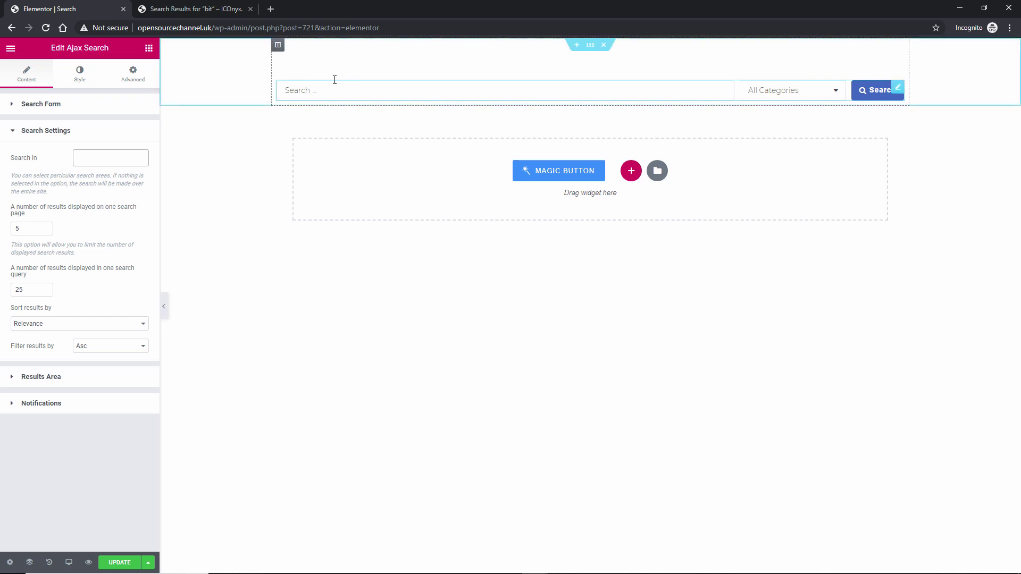
left_click(120, 563)
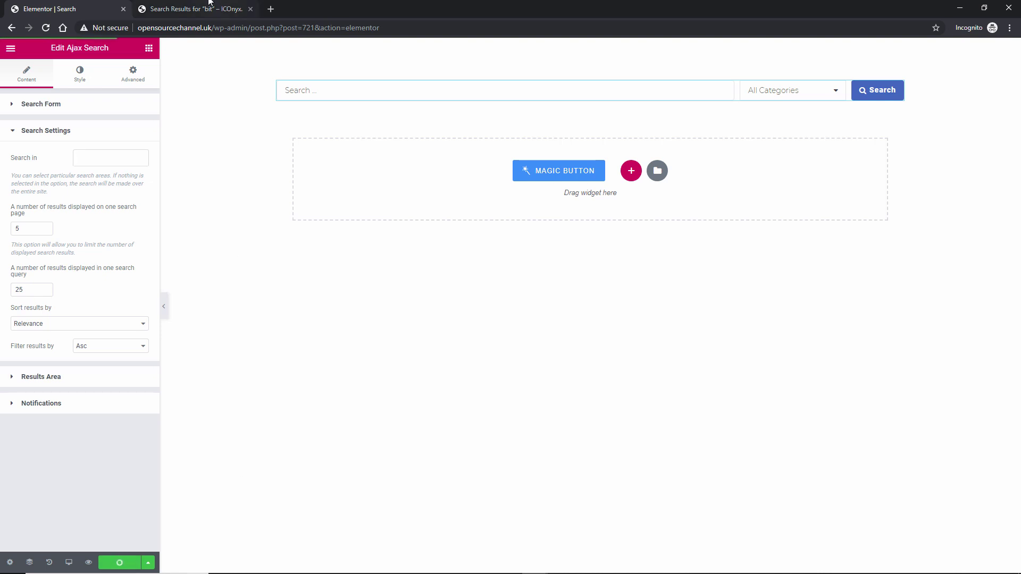
Step: Load the /search/ page, type 'bit' to see five live results, and return to the editor
left_click(209, 4)
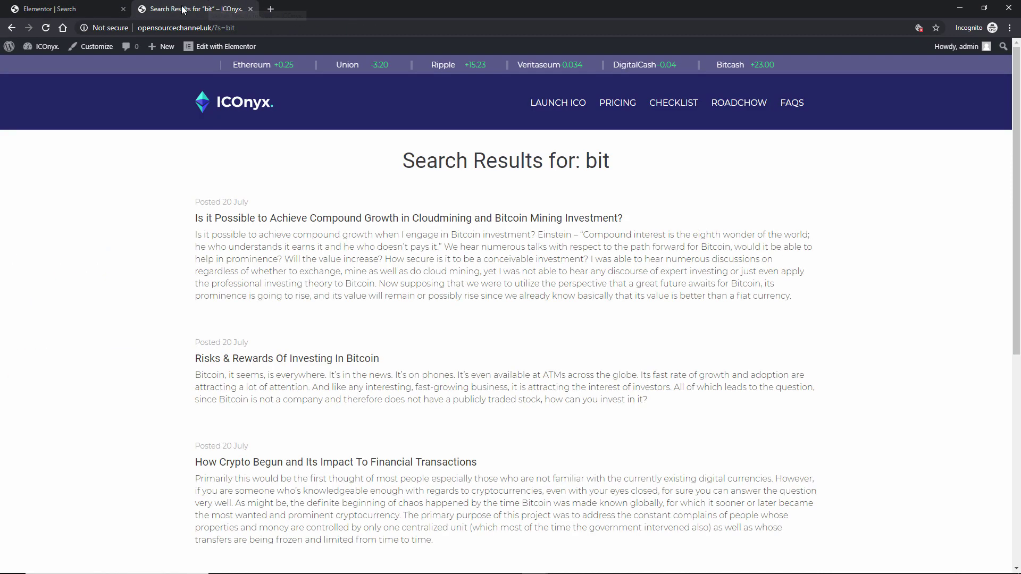
left_click(48, 29)
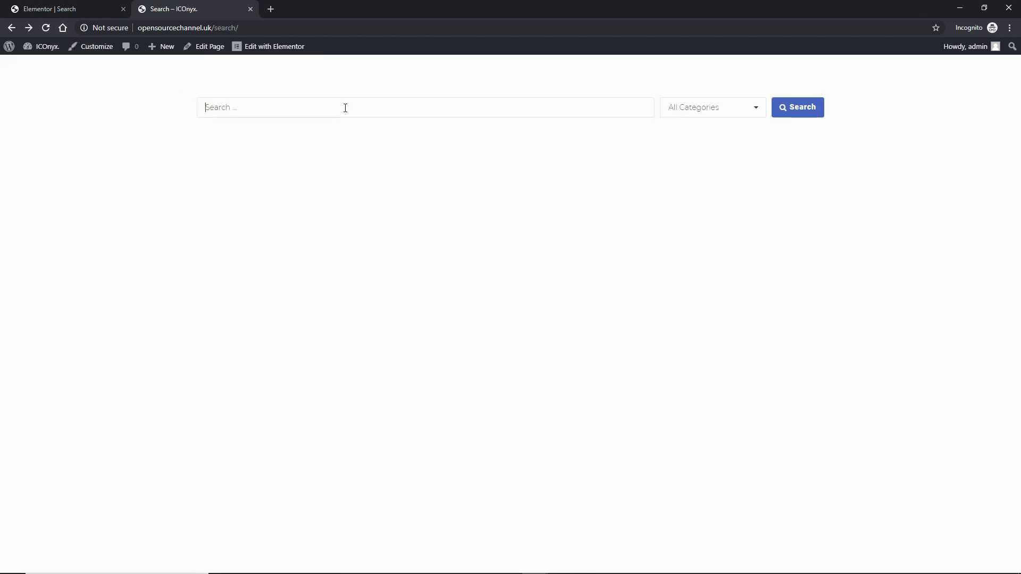
type("bit")
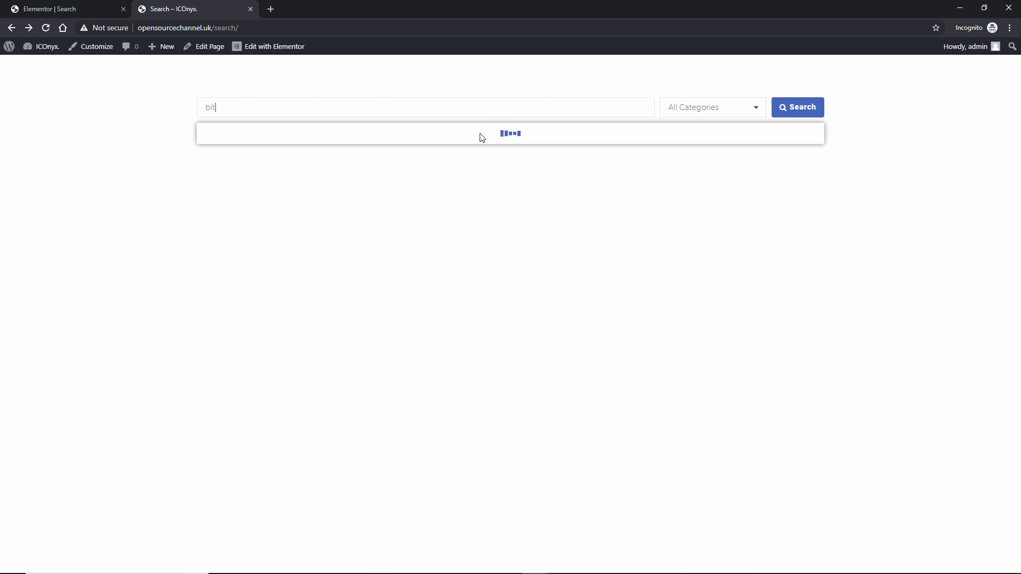
scroll(478, 233, "down", 1)
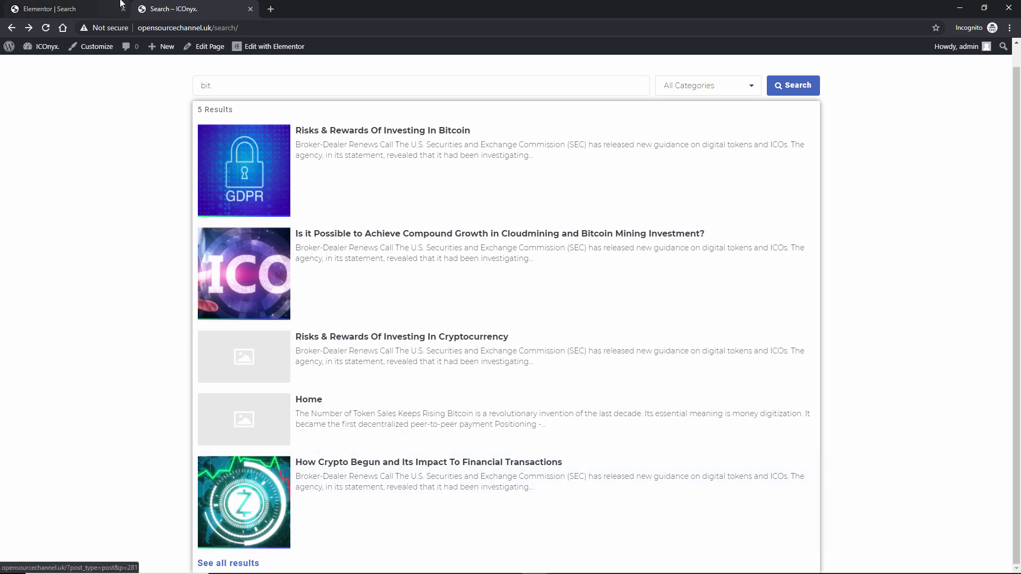
left_click(93, 2)
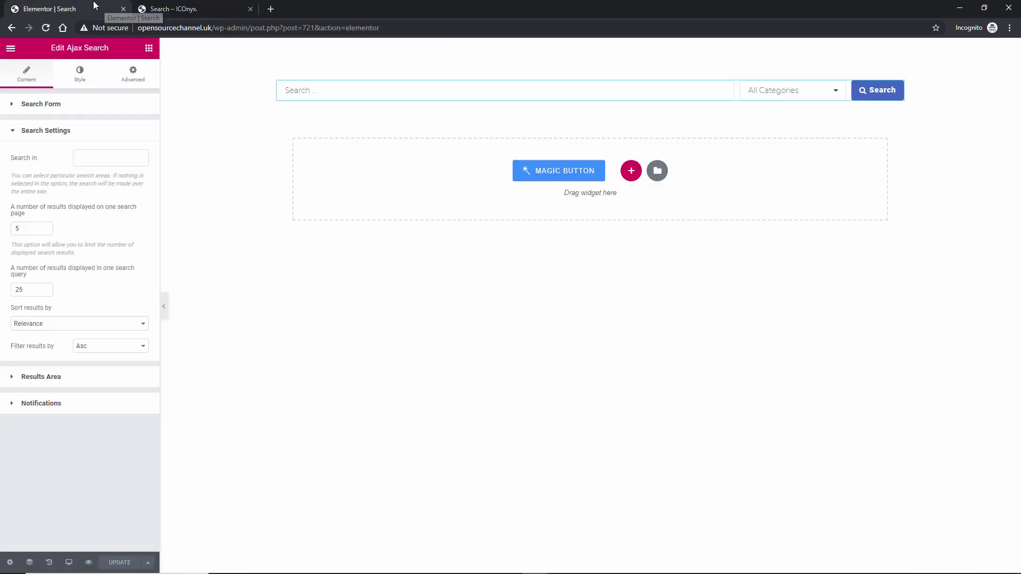
Step: Set results per page to 3, save, and reload the site's search page
left_click(44, 230)
left_click(44, 230)
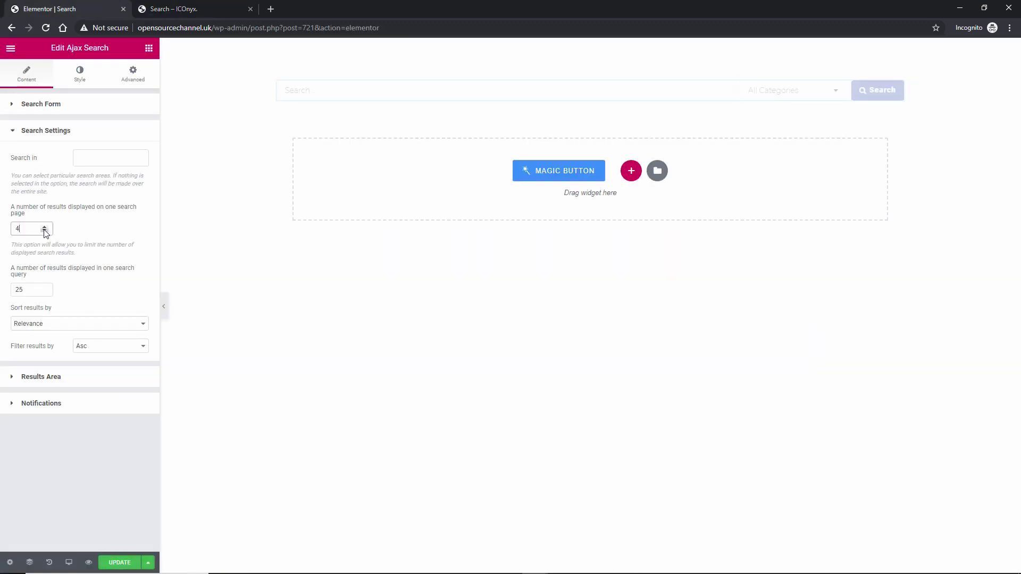
left_click(113, 561)
left_click(201, 6)
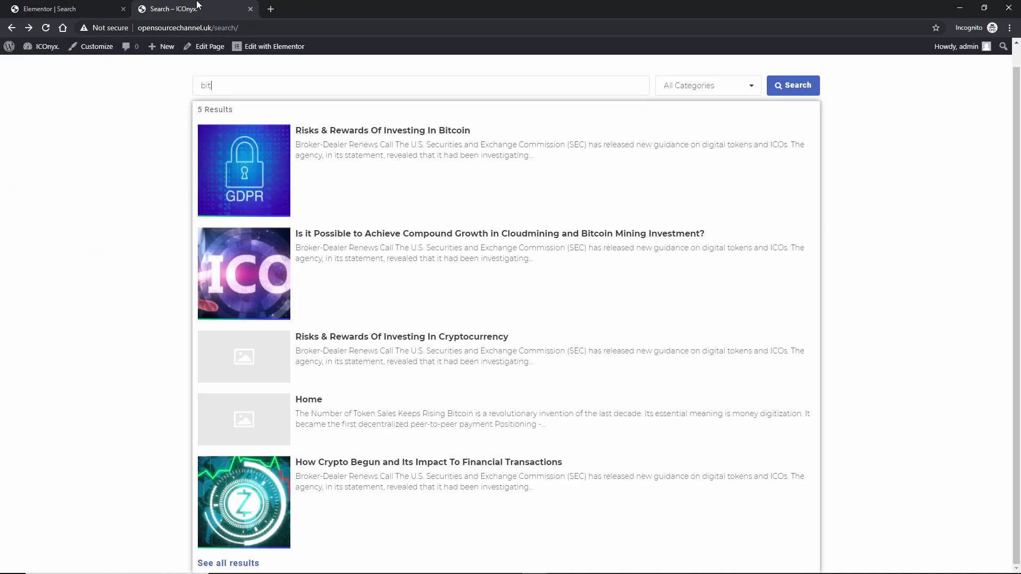
left_click(44, 30)
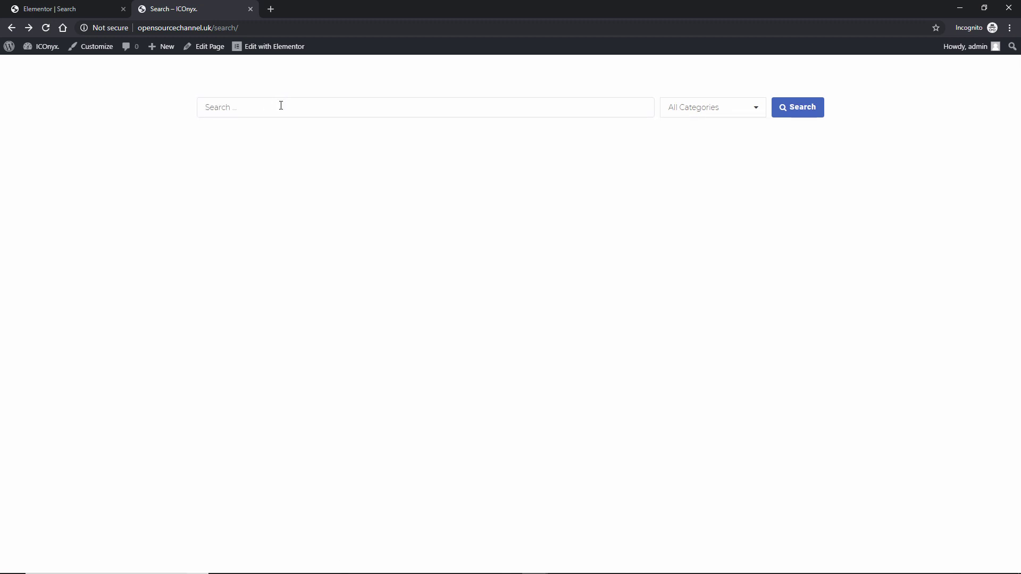
Step: Submit a search for 'bit' and scroll through the full results page
type("bit")
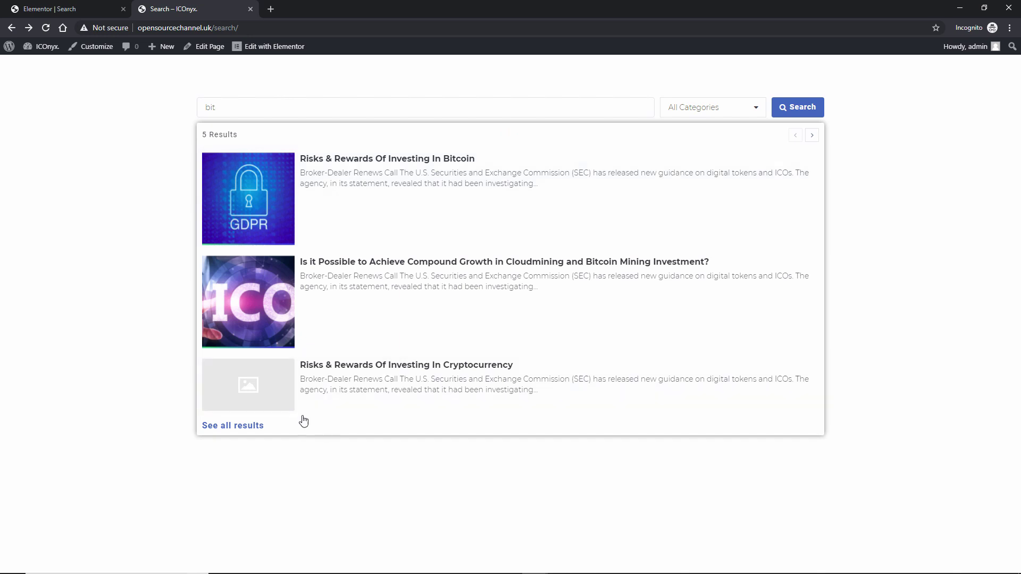
left_click(799, 108)
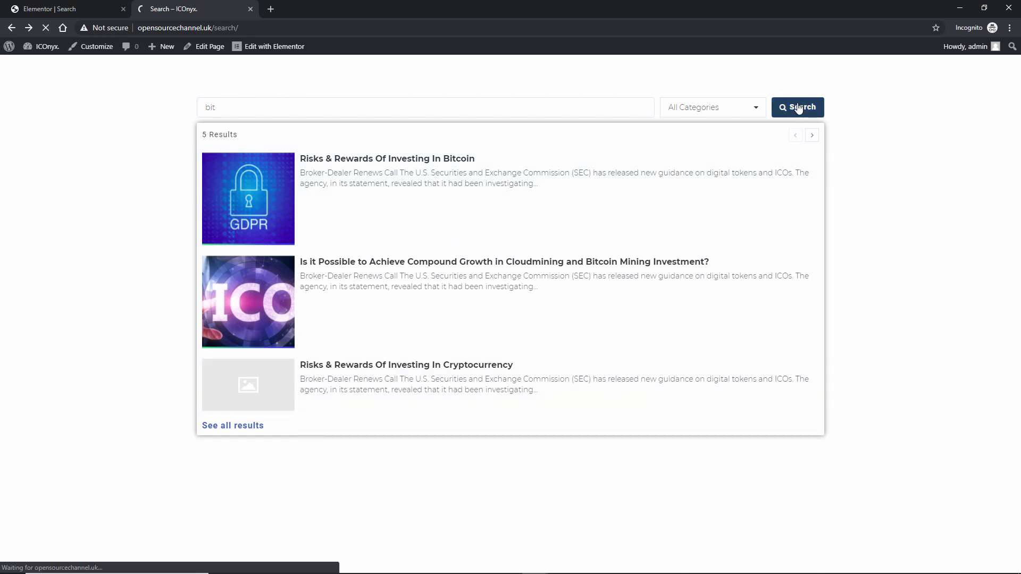
left_click(50, 9)
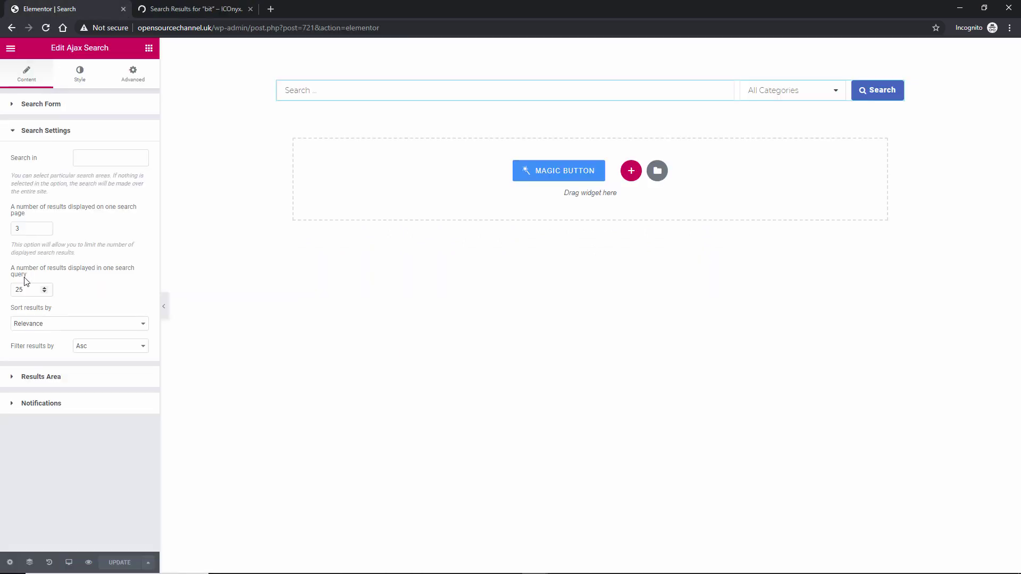
left_click(179, 2)
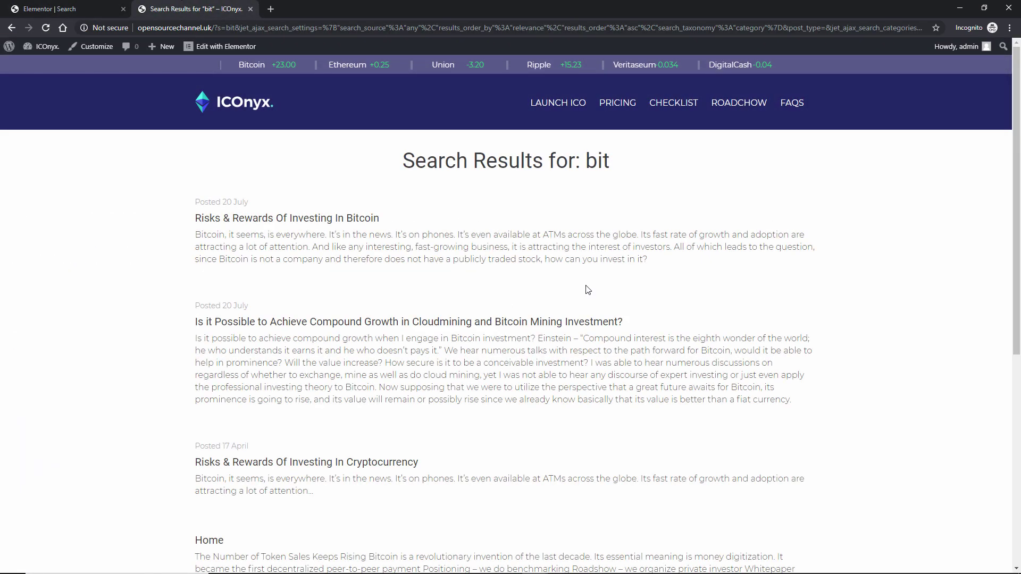
scroll(612, 285, "down", 8)
scroll(610, 286, "up", 7)
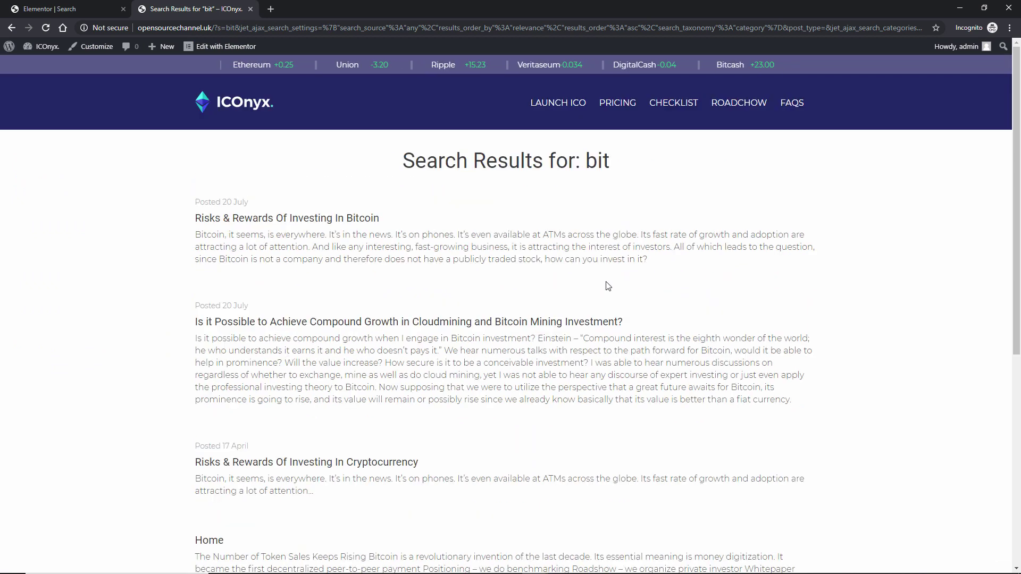
scroll(607, 285, "down", 3)
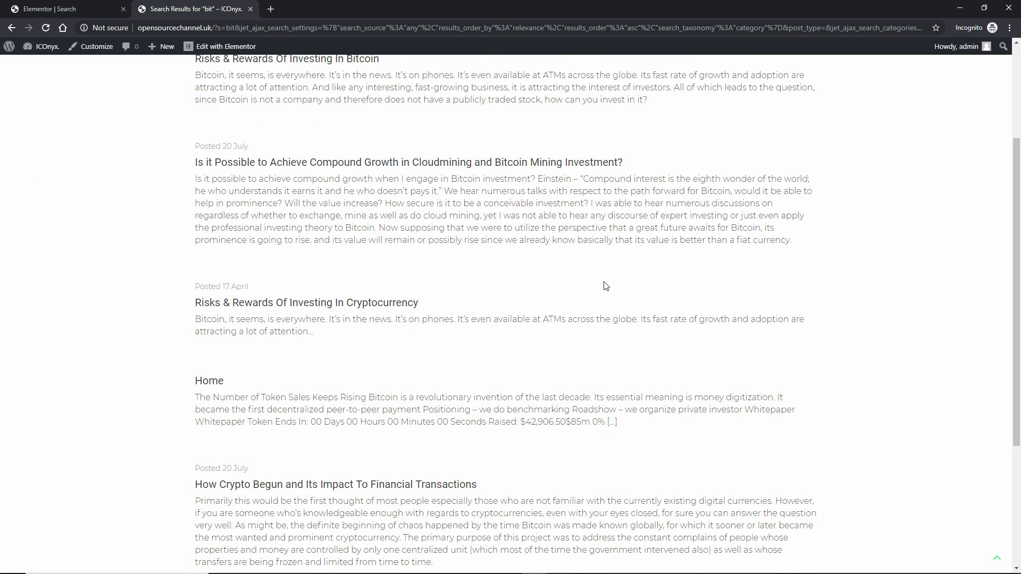
scroll(664, 285, "up", 3)
Step: Keep sorting at Relevance, ascending, and review the Results Area thumbnail size options
left_click(60, 5)
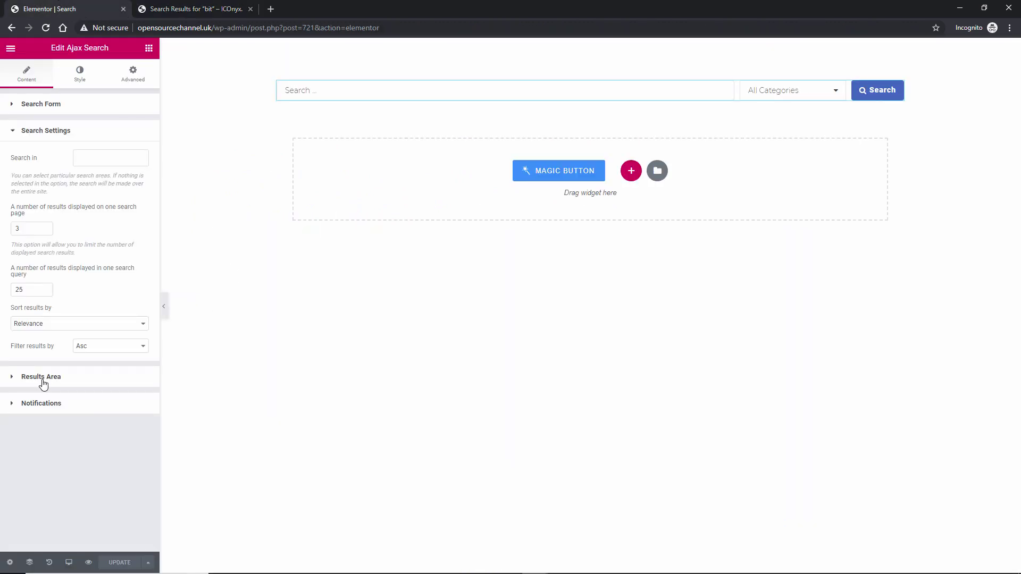
left_click(61, 323)
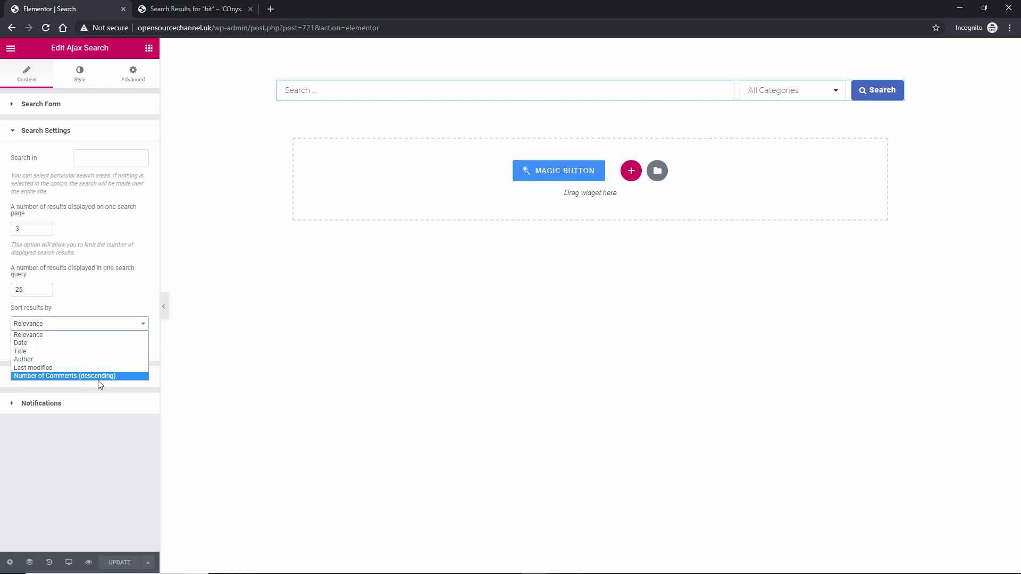
left_click(94, 423)
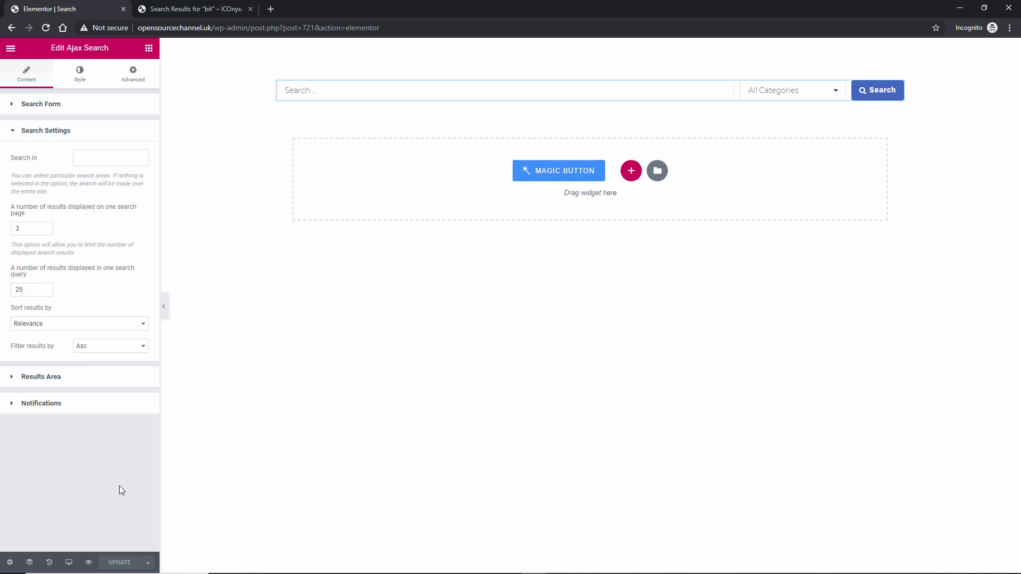
left_click(98, 350)
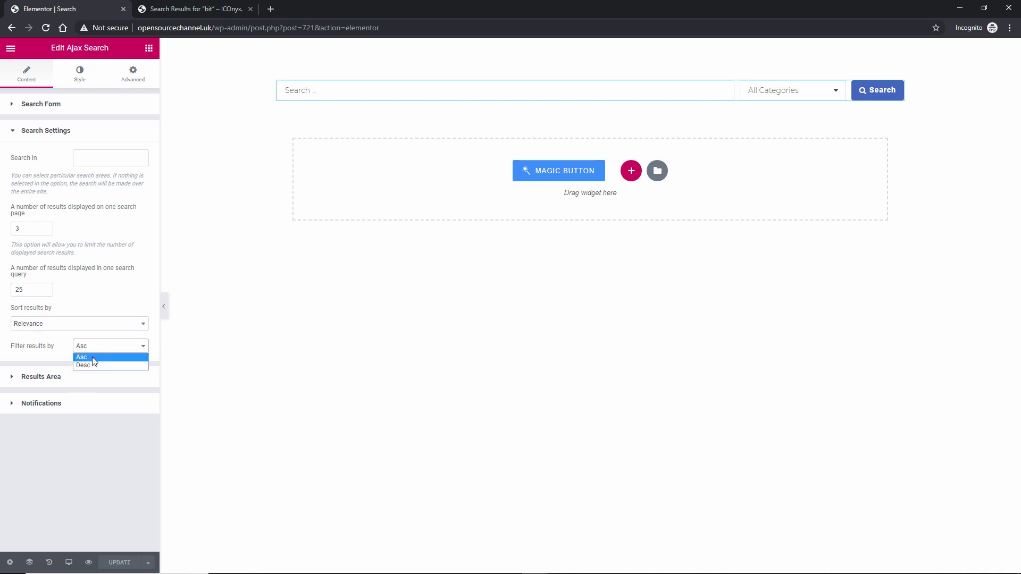
left_click(69, 472)
left_click(45, 379)
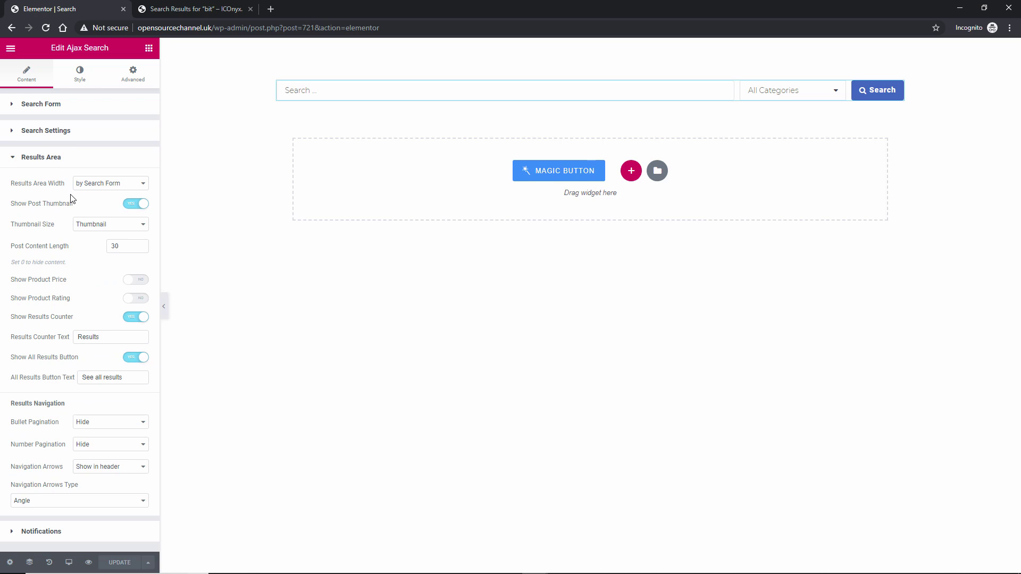
left_click(96, 227)
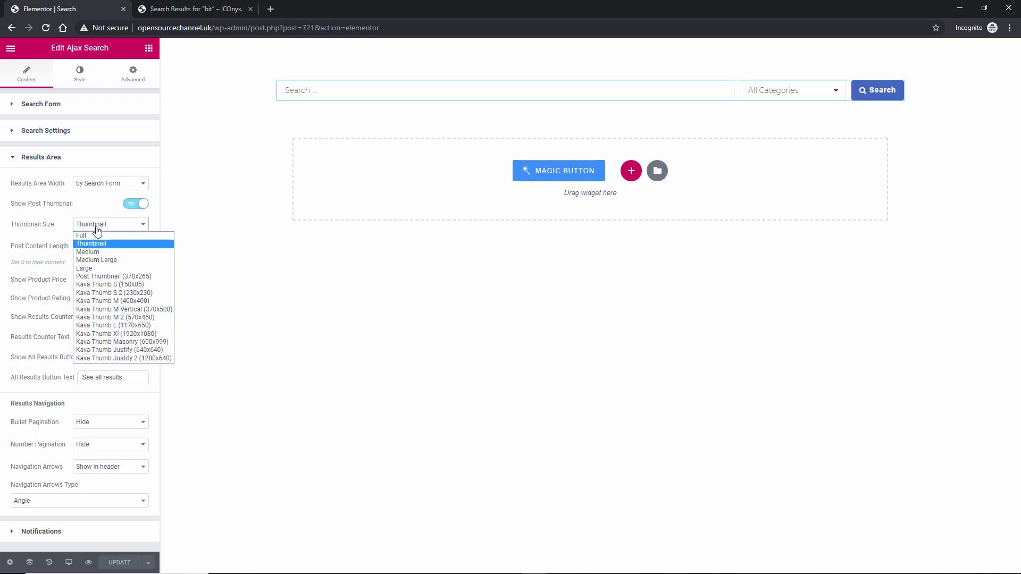
Step: Go back to the /search/ page and live-search 'bit' to check the result thumbnails
left_click(182, 14)
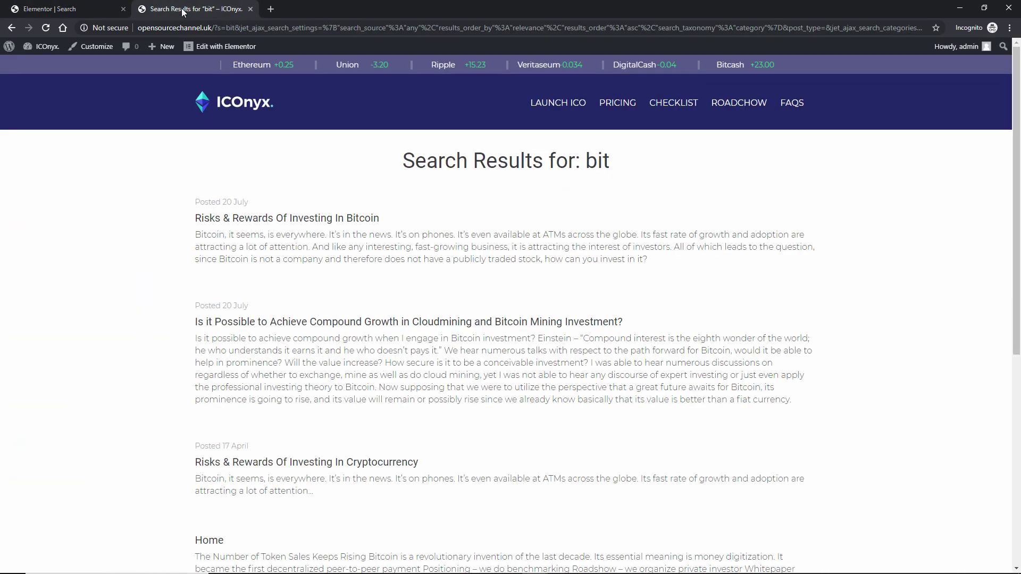
left_click(11, 28)
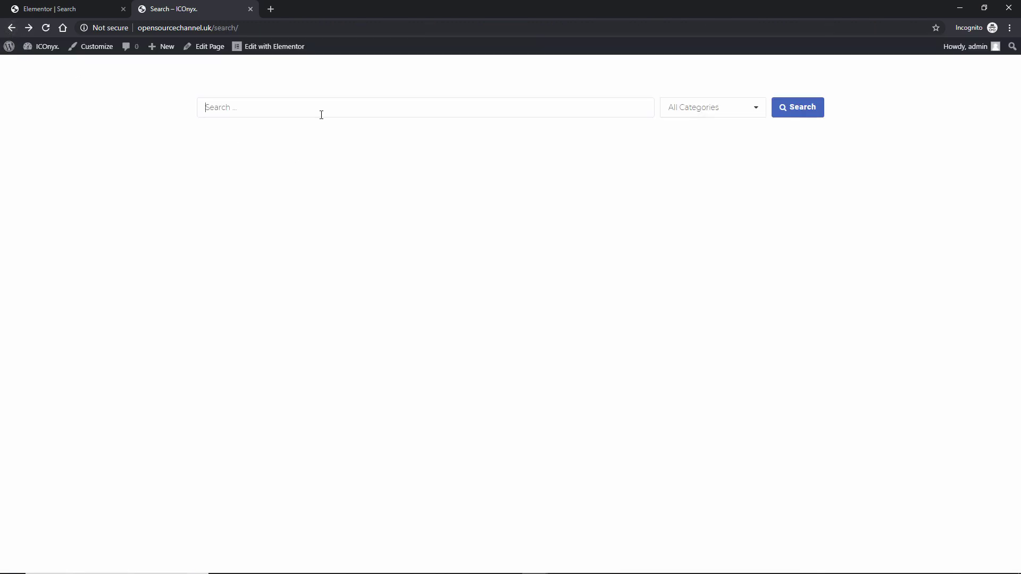
left_click(321, 115)
type("bit")
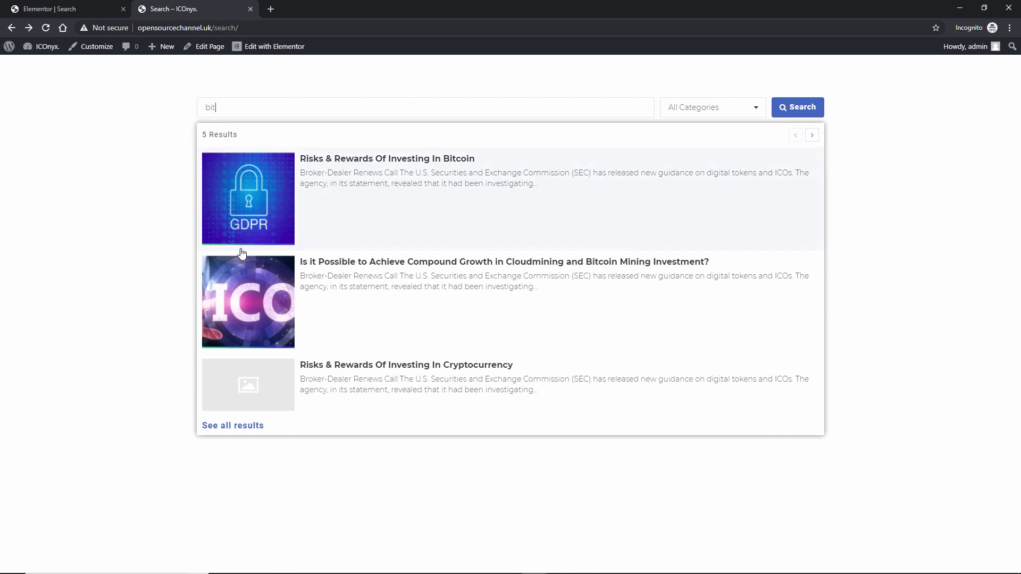
left_click(43, 5)
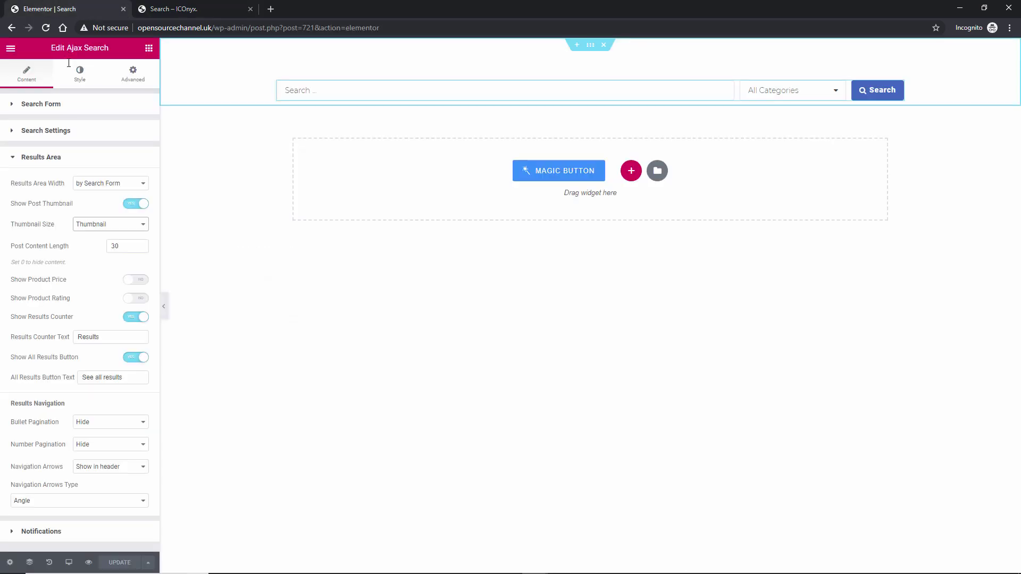
Step: Keep Thumbnail size, and toggle Show Product Price and Rating on and back off
left_click(101, 225)
key("Escape")
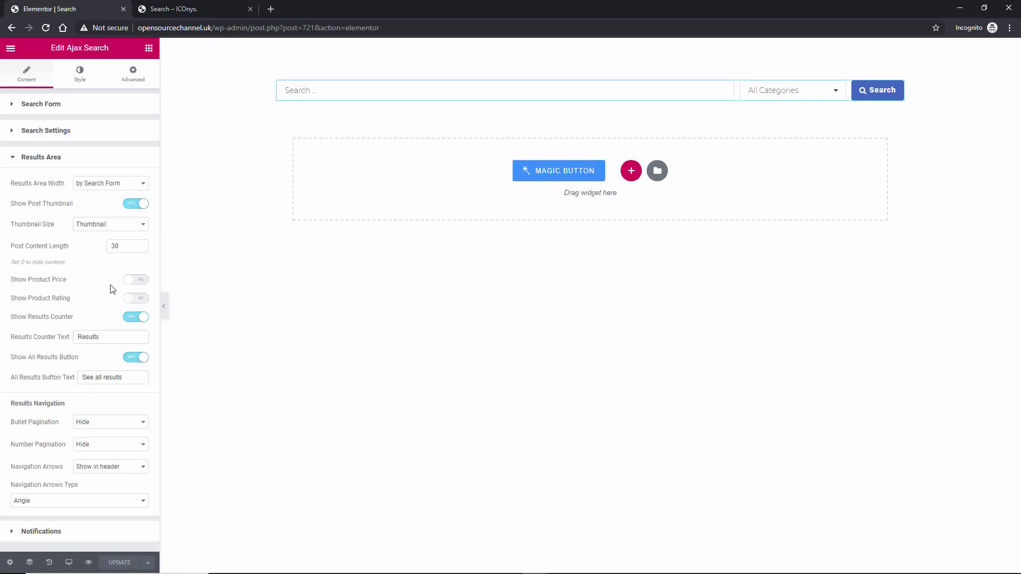
left_click(137, 281)
left_click(137, 302)
left_click(137, 281)
left_click(140, 298)
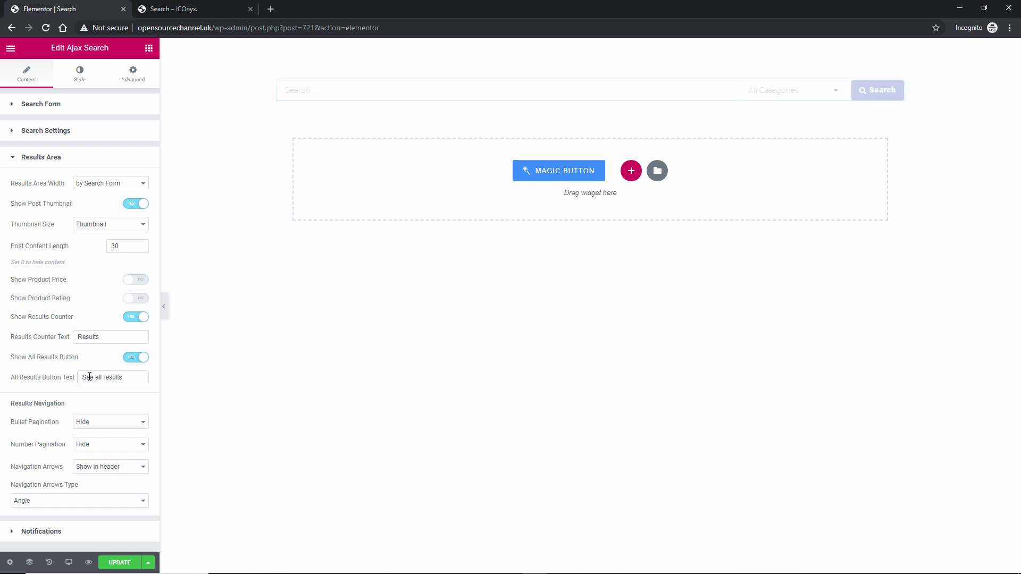
Step: Leave Bullet Pagination on Hide and expand the Notifications section
left_click(113, 425)
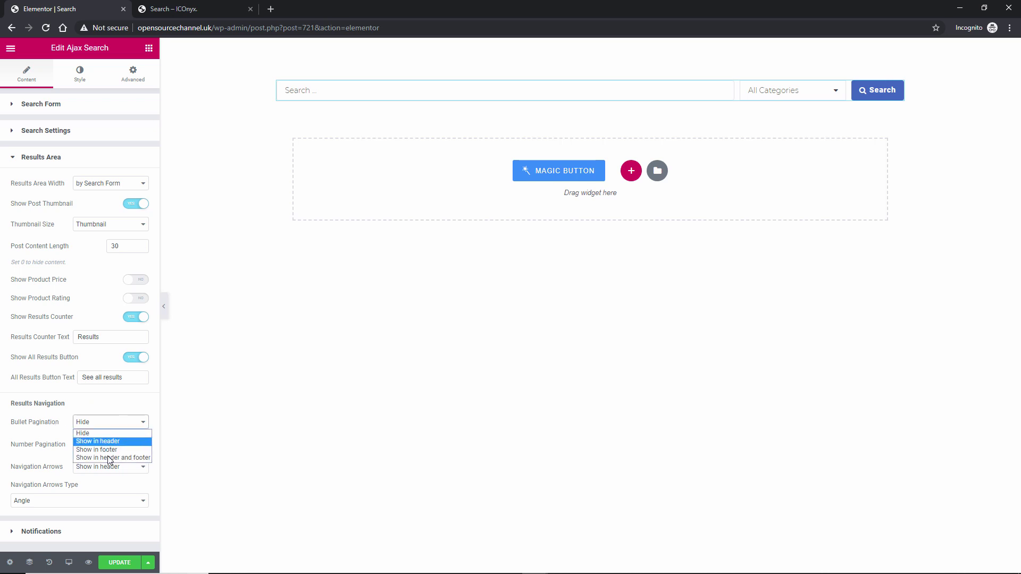
left_click(121, 415)
left_click(64, 526)
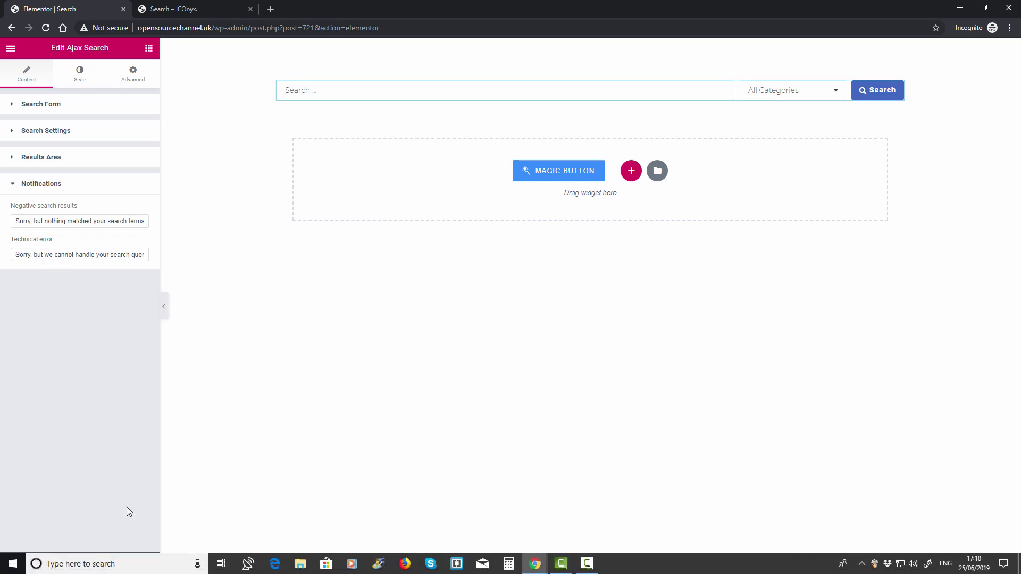
Step: Save the widget, reload the search page, and live-search 'bit'
left_click(122, 562)
left_click(217, 6)
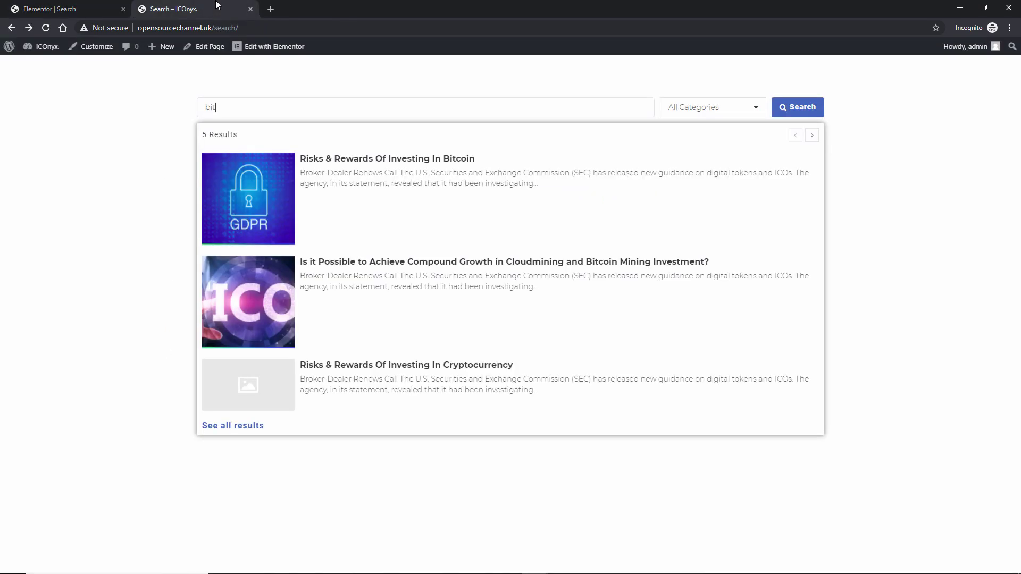
key("F5")
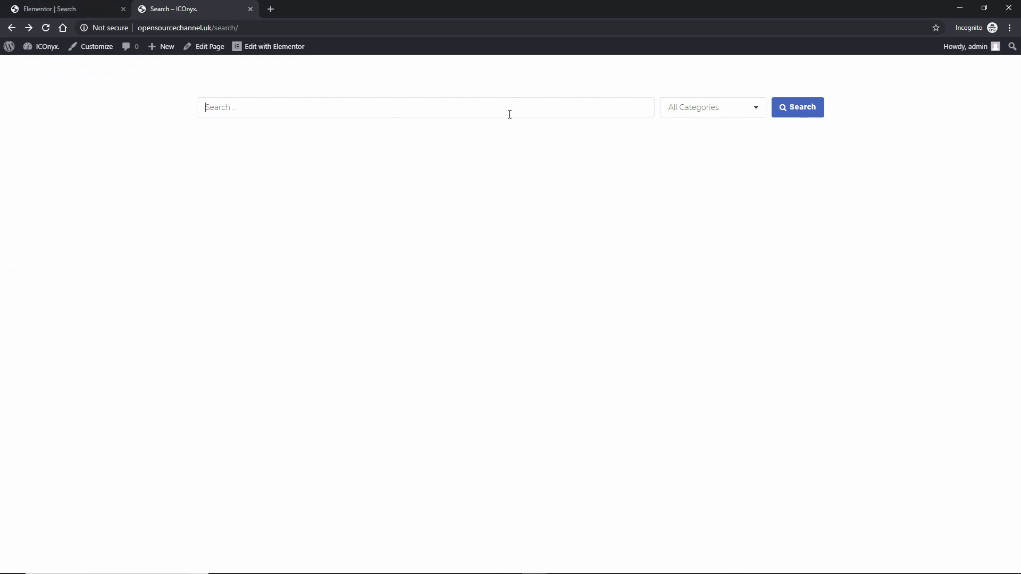
left_click(510, 115)
type("bir")
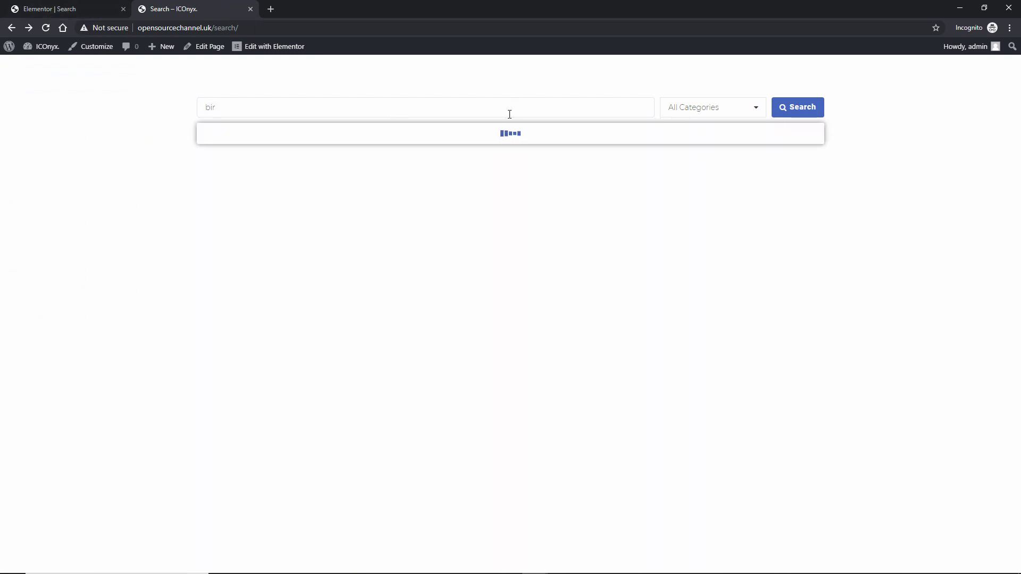
key("BackSpace")
type("t")
key("BackSpace")
type("r")
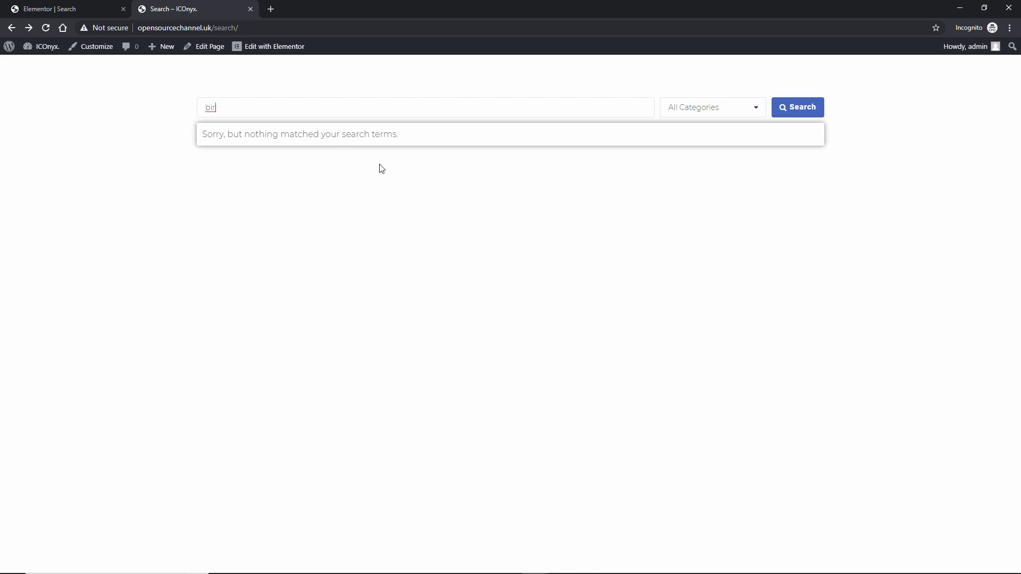
left_click(702, 107)
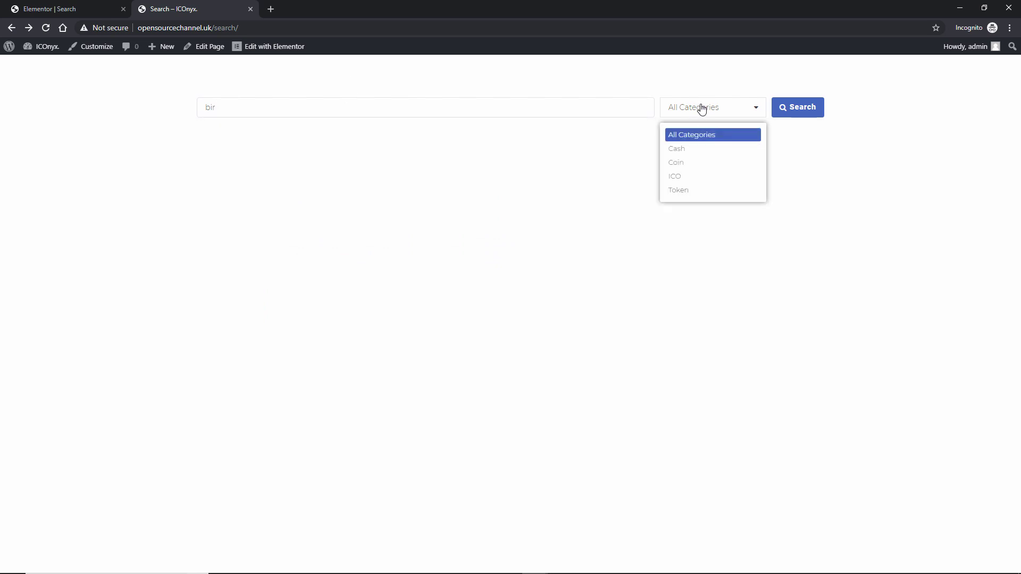
left_click(702, 108)
double_click(296, 109)
type("bit")
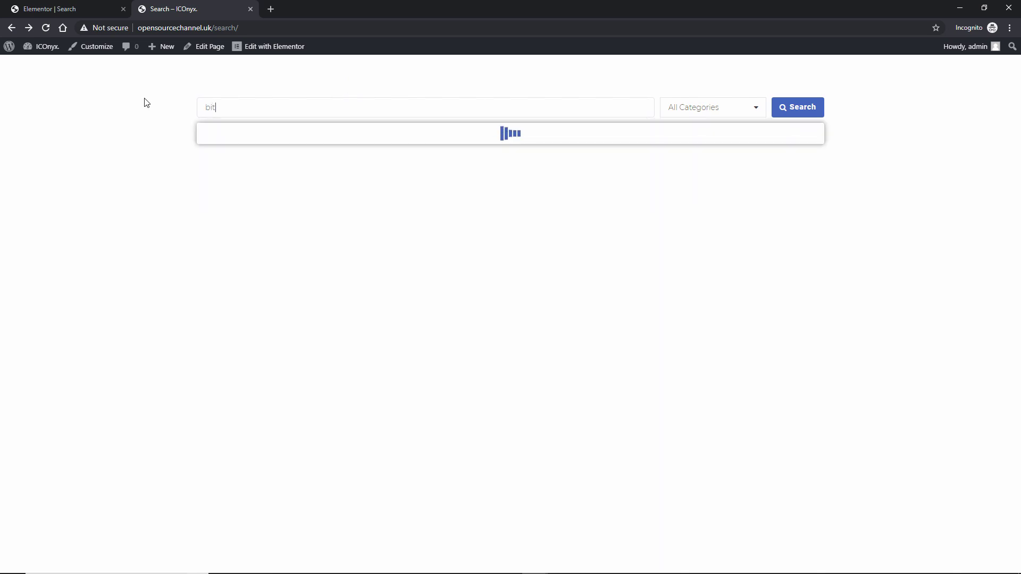
Step: Filter the live 'bit' results by Token, ICO, Cash, then All Categories
left_click(710, 111)
left_click(712, 190)
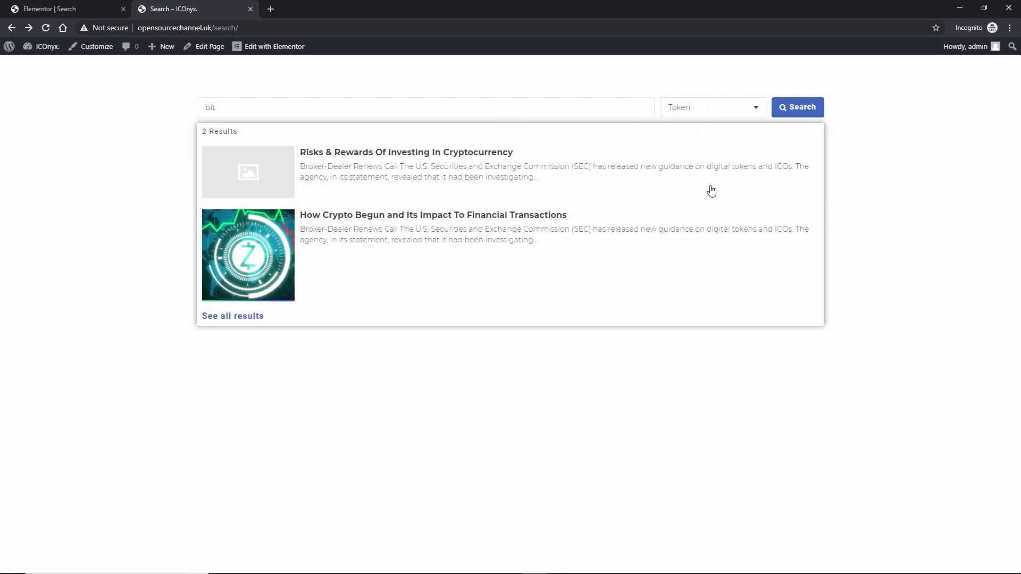
left_click(674, 113)
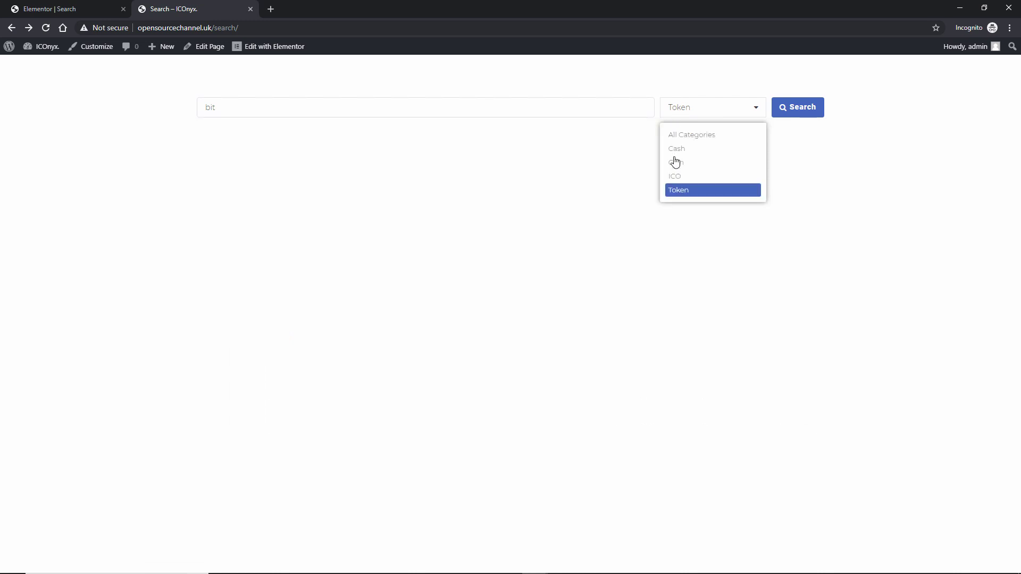
left_click(678, 177)
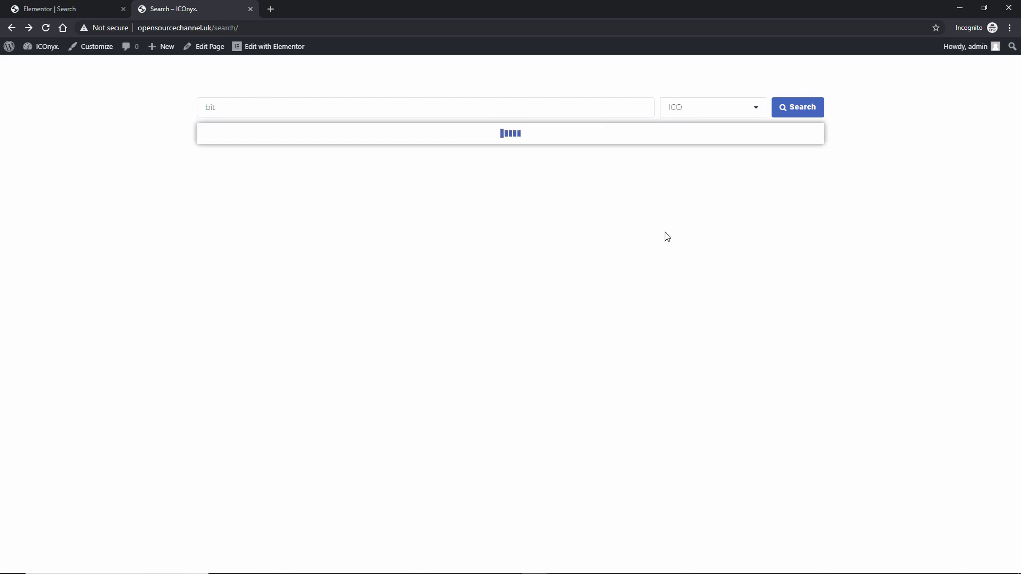
left_click(704, 108)
left_click(675, 150)
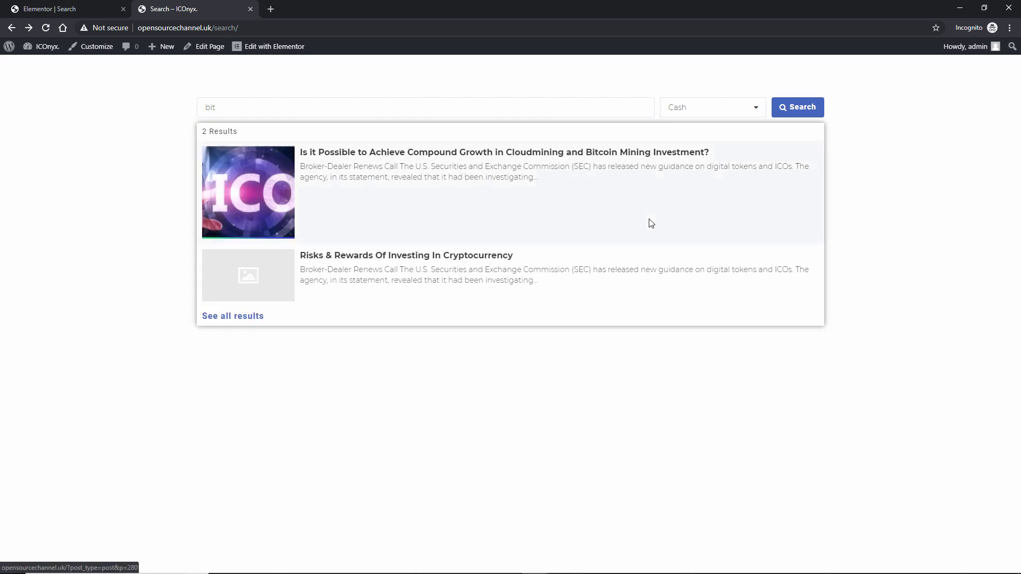
left_click(689, 114)
left_click(688, 135)
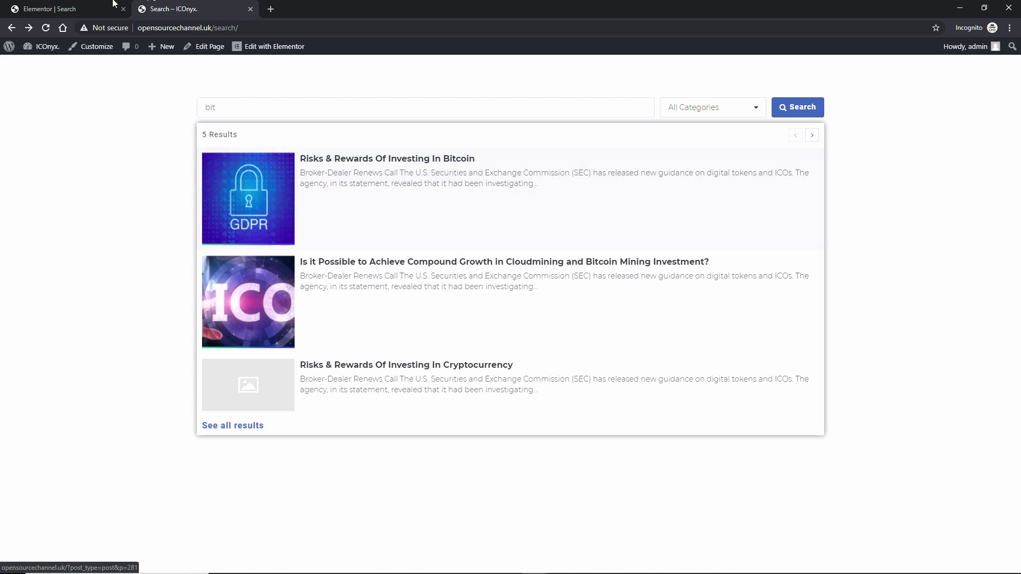
left_click(80, 5)
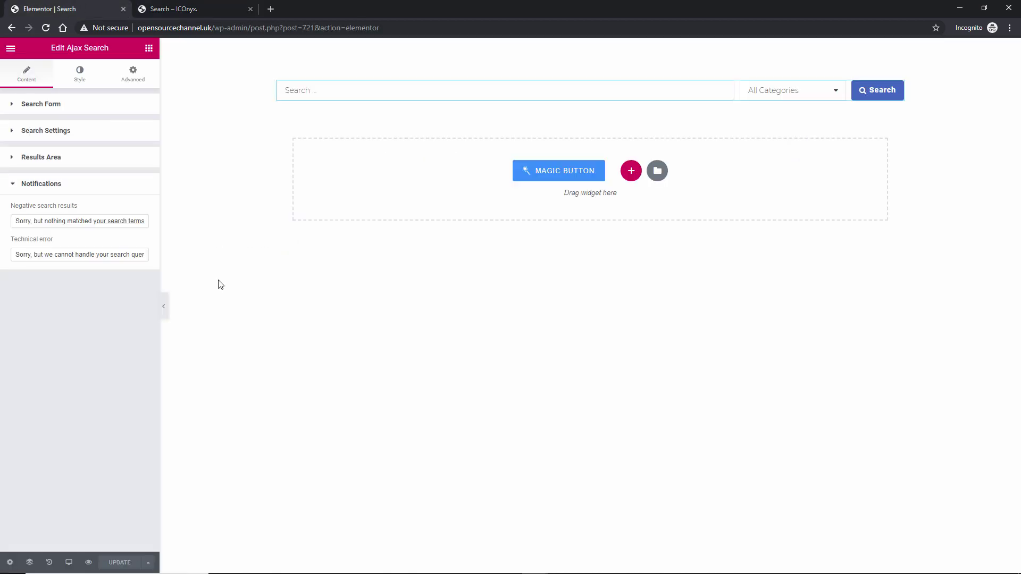
Step: In the Style tab's Categories List, set Width to 322 and Arrow Font Size to 27
left_click(79, 73)
scroll(82, 250, "up", 1)
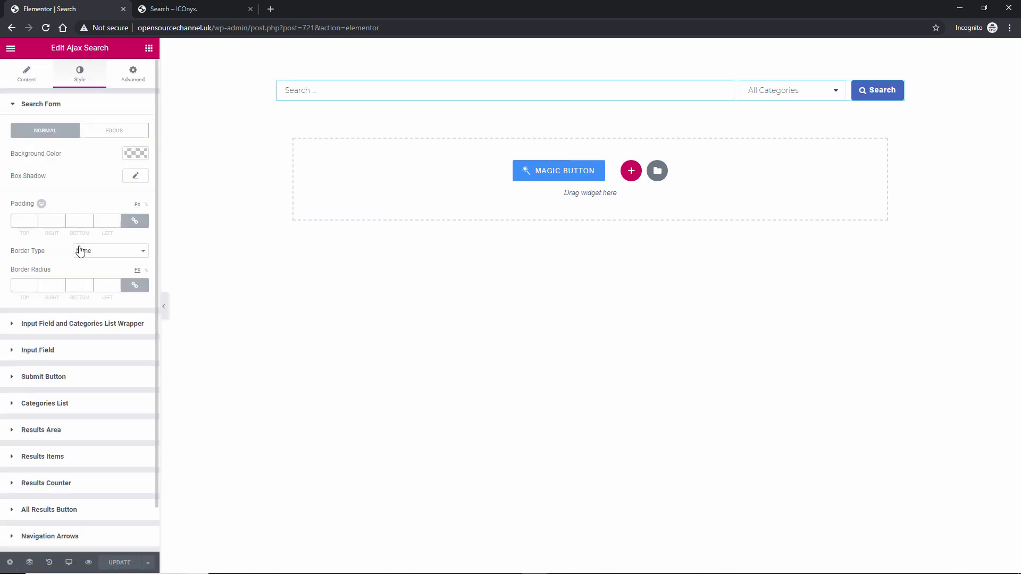
scroll(79, 251, "down", 1)
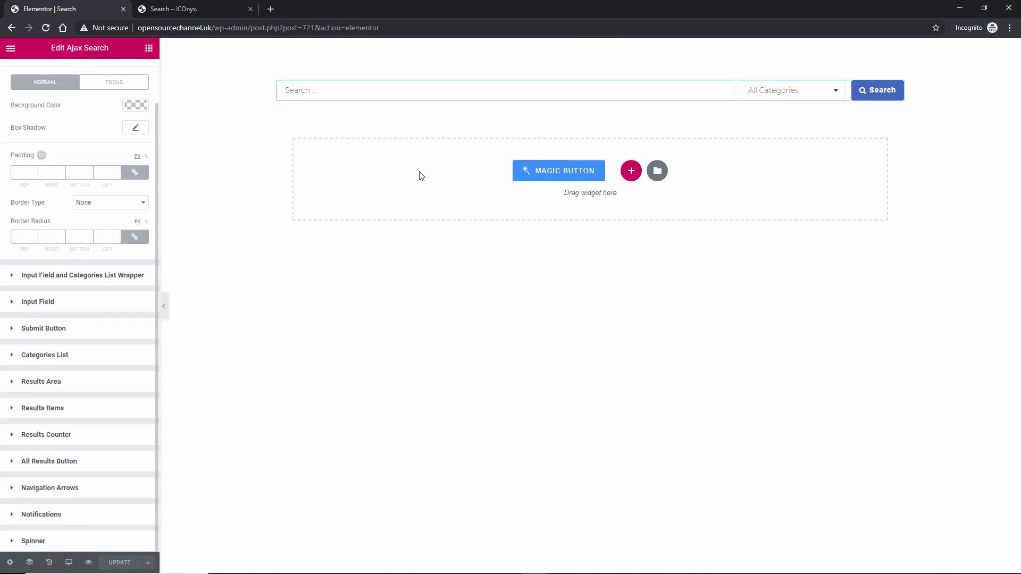
left_click(56, 410)
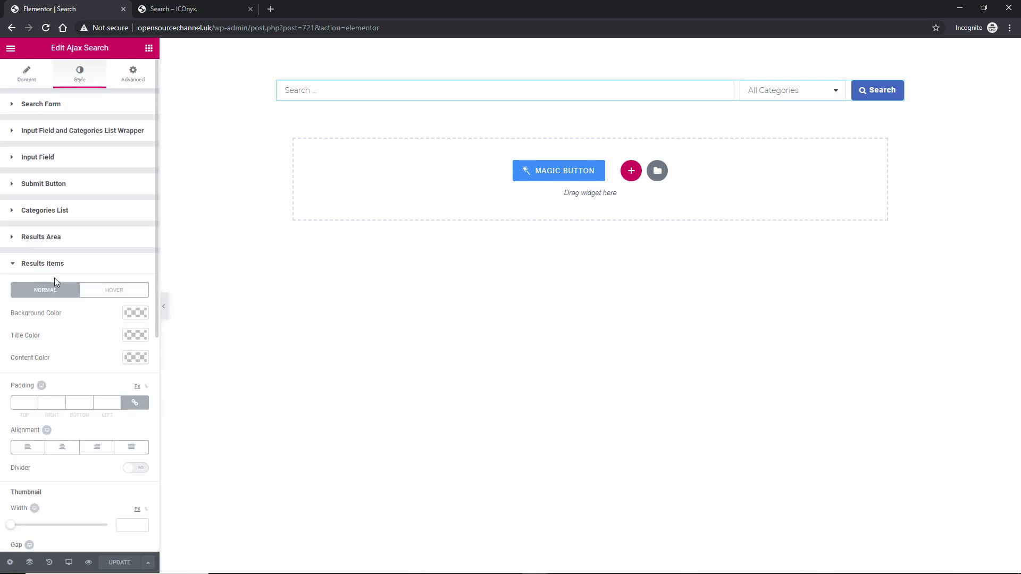
left_click(13, 213)
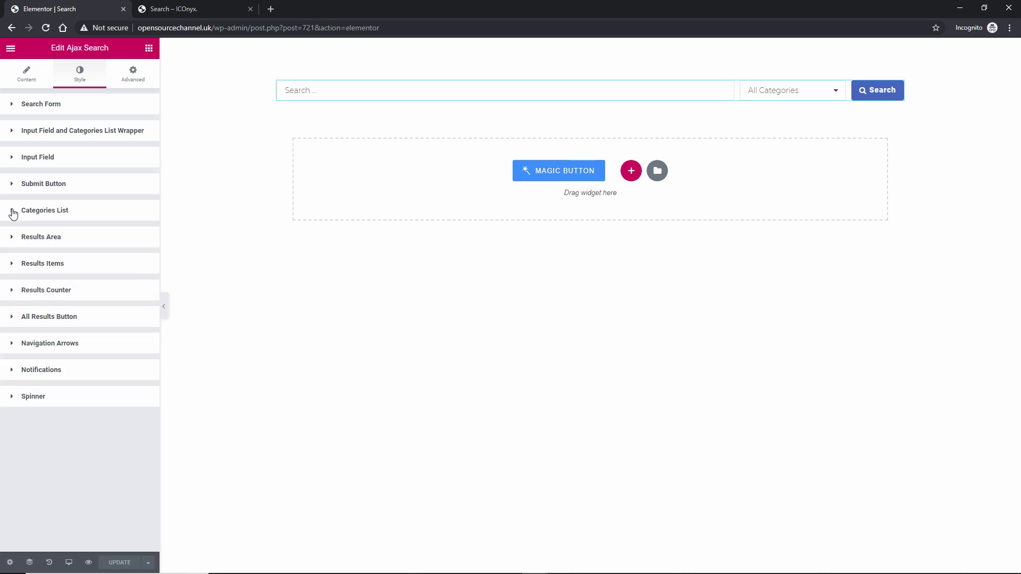
left_click(12, 212)
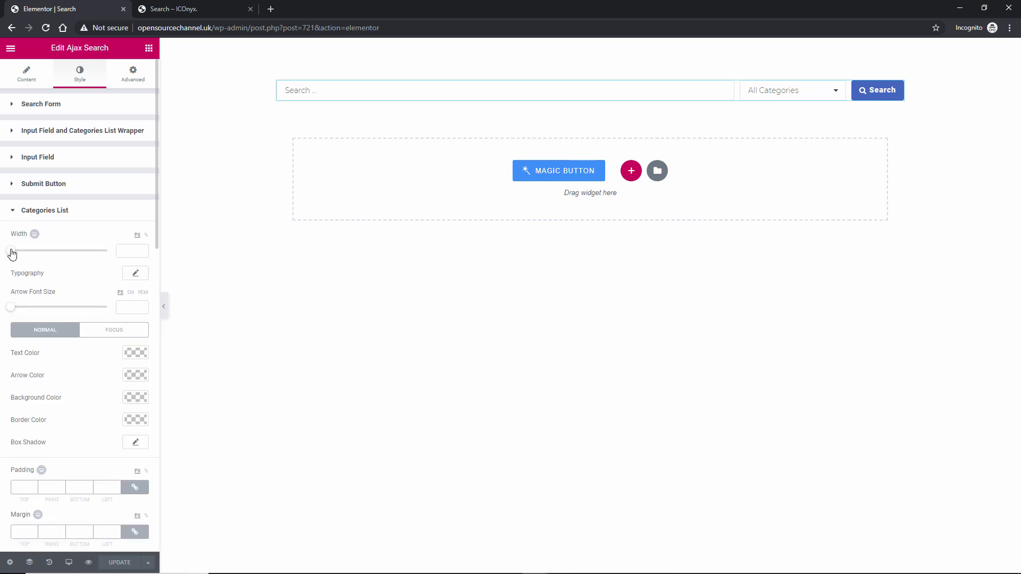
left_click_drag(31, 251, 72, 260)
left_click_drag(16, 308, 36, 307)
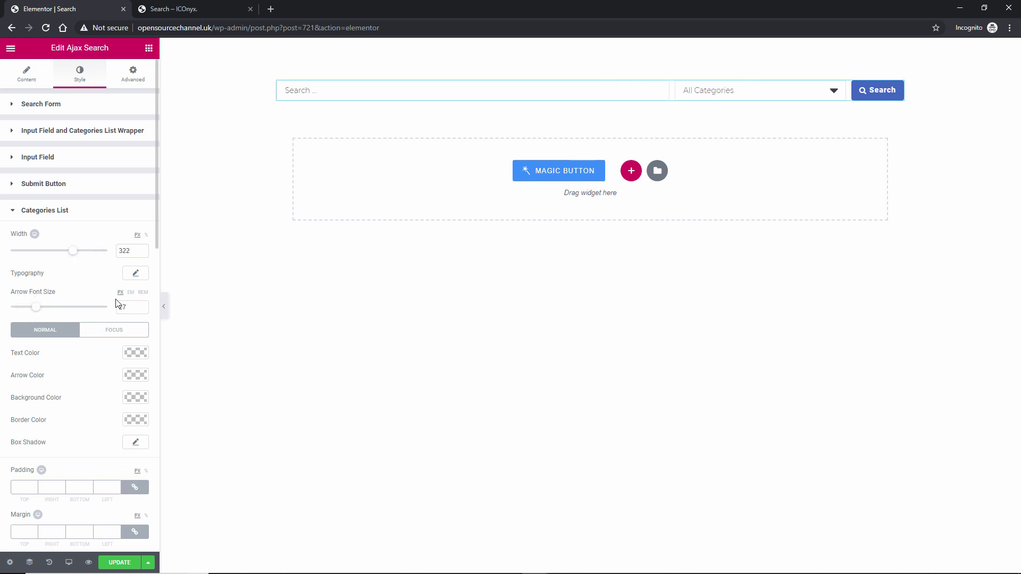
scroll(145, 315, "down", 10)
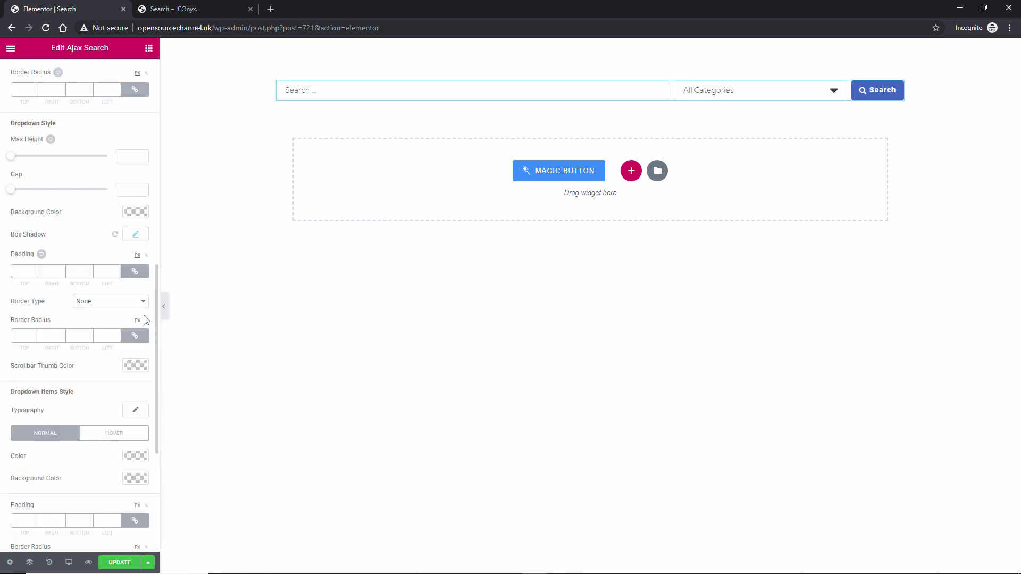